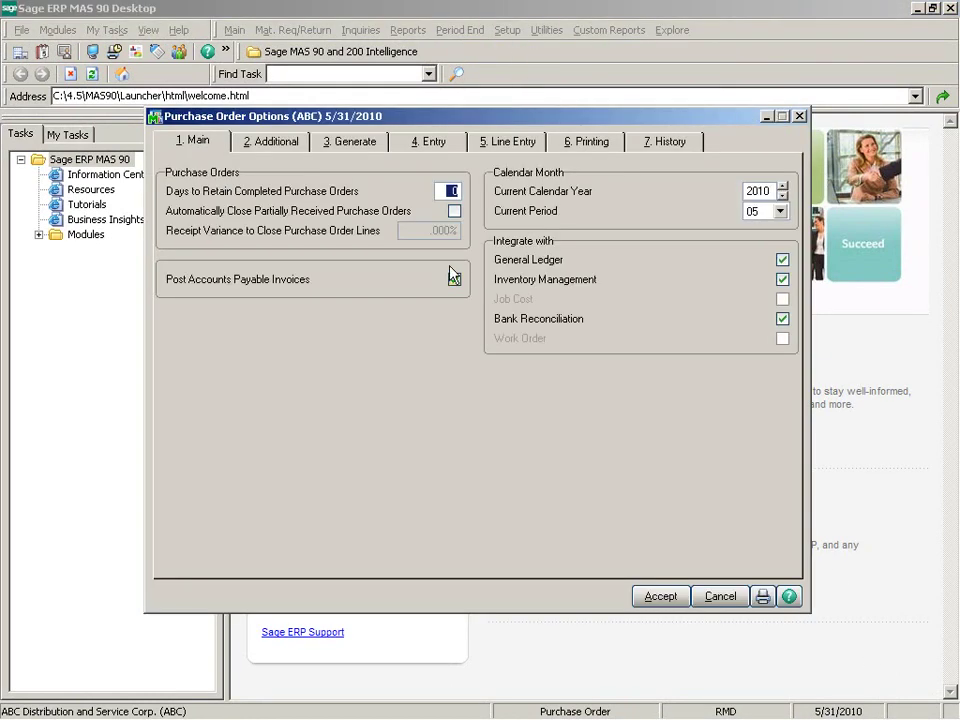
# In the purchase order generation options, turn off Combine Sales Orders by Vendor and use sales order numbers as purchase order numbers, incrementing at Beginning
pyautogui.click(354, 143)
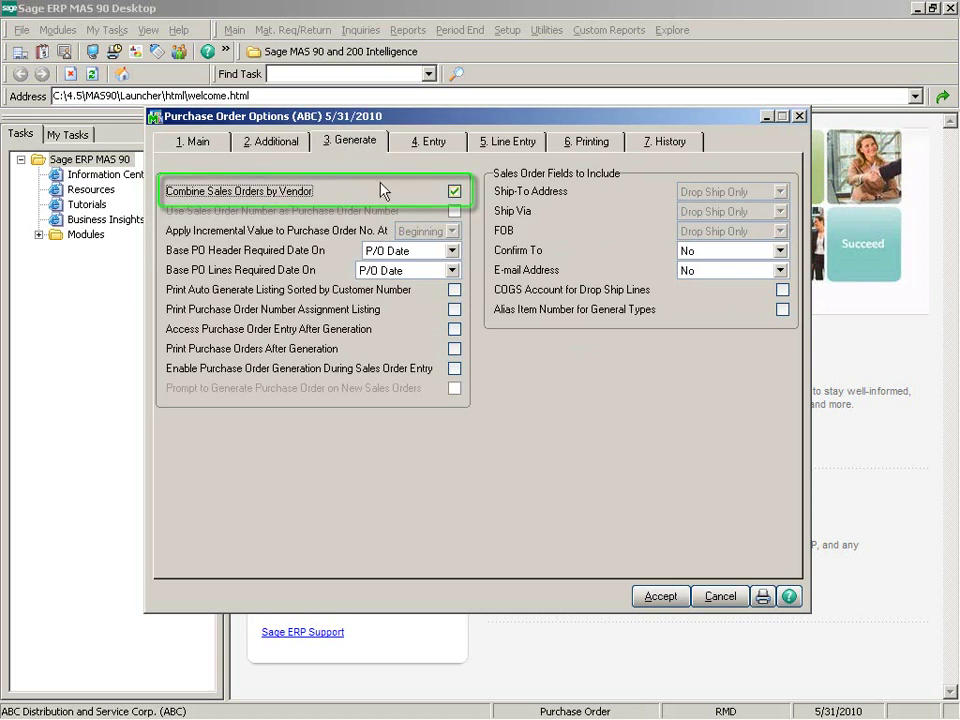
pyautogui.click(454, 191)
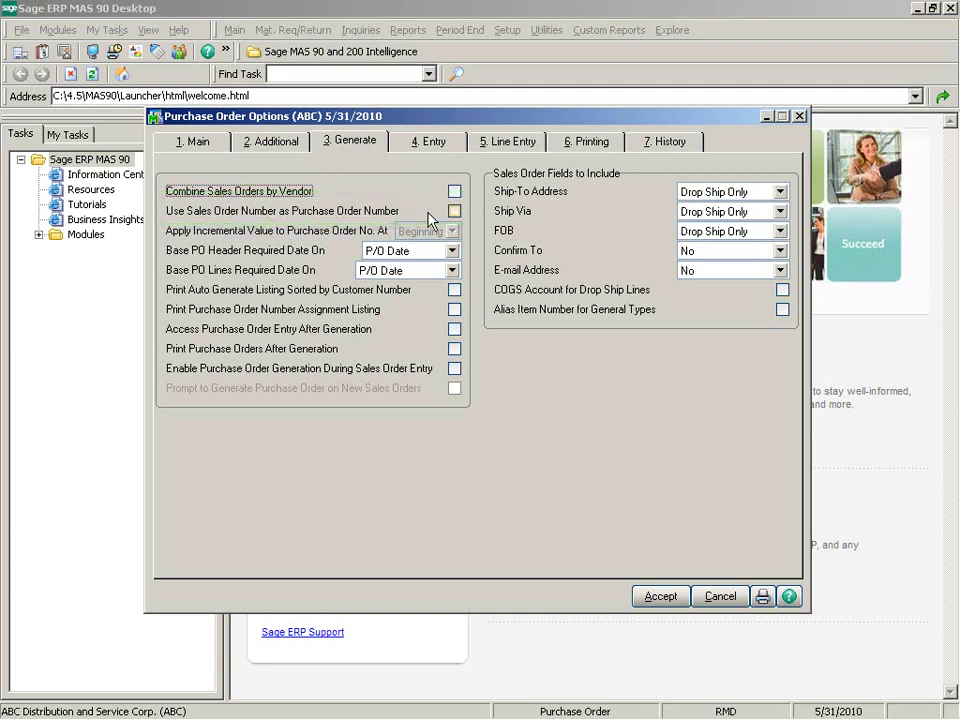
pyautogui.click(453, 211)
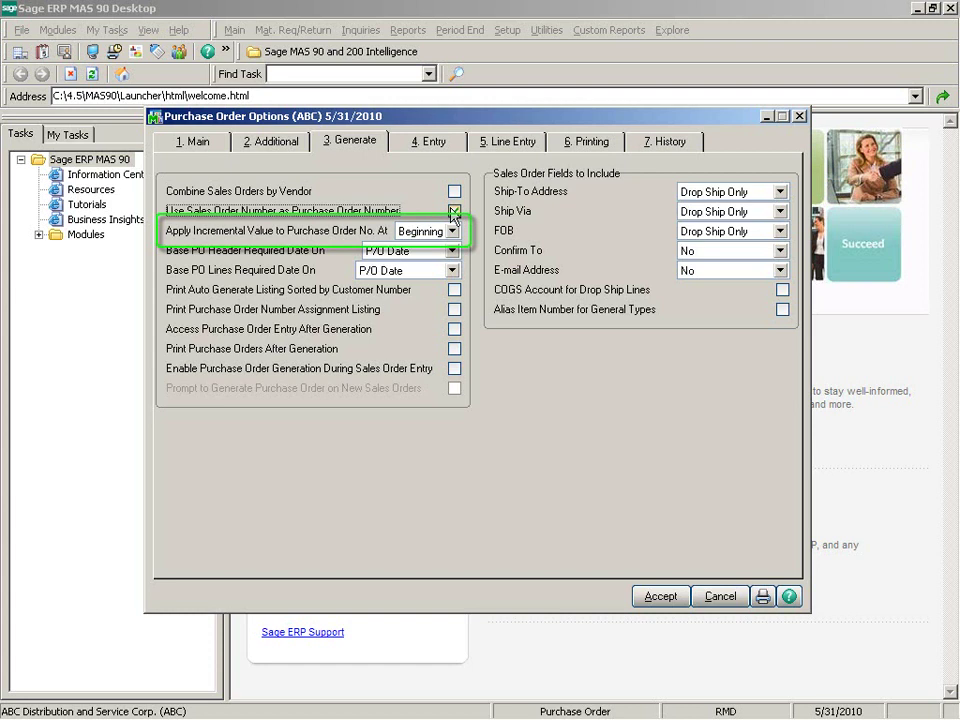
pyautogui.click(452, 231)
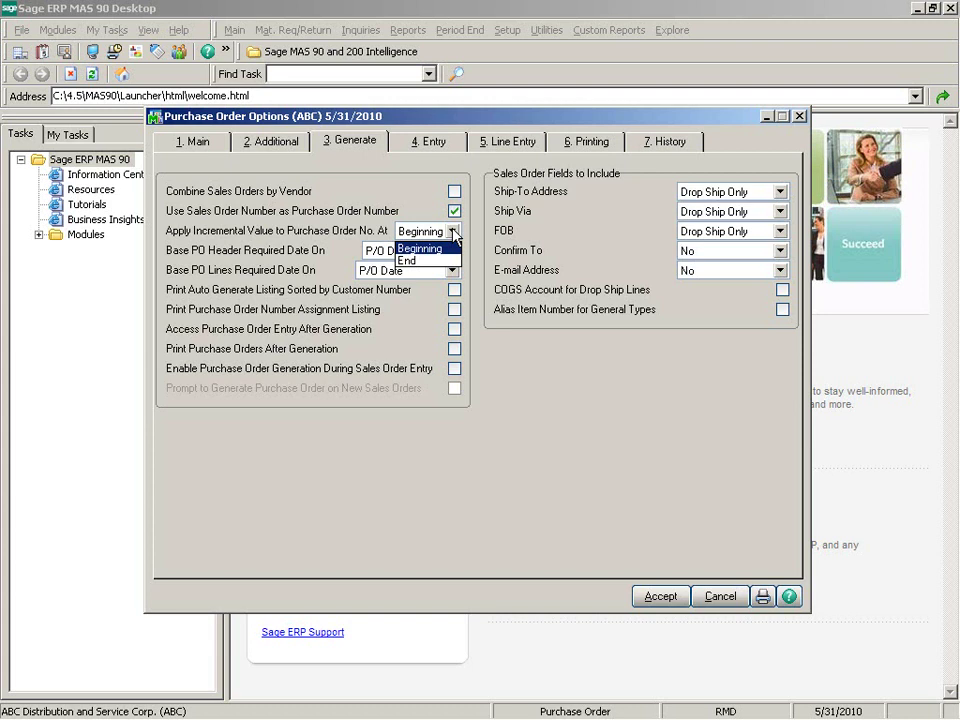
pyautogui.click(455, 249)
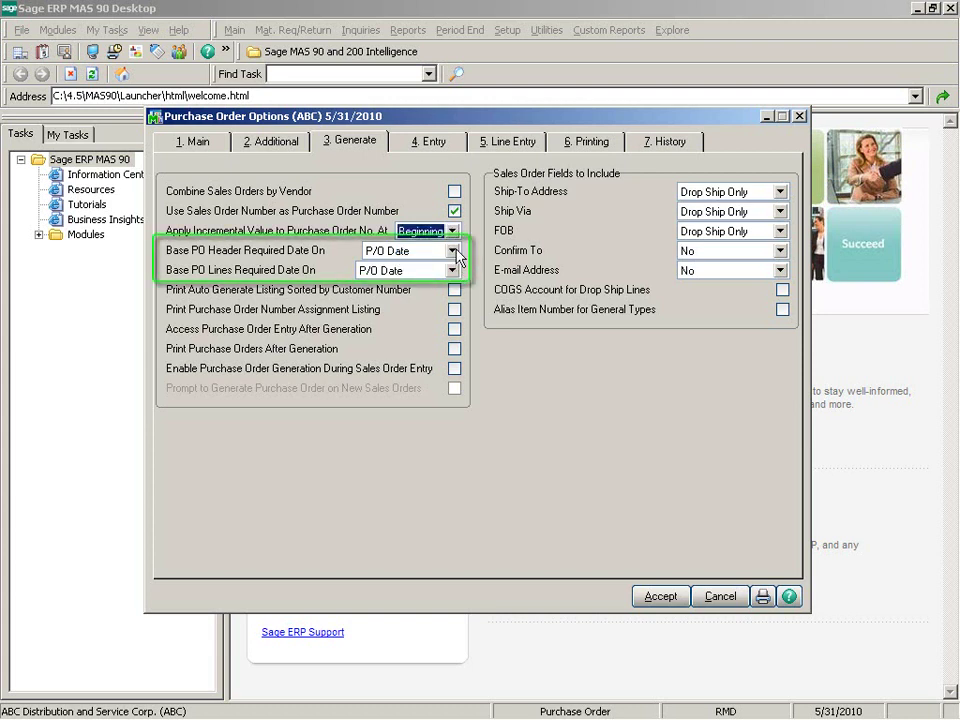
# Base the PO header required date on P/O Date and enable the customer-sorted Auto Generate and Purchase Order Number Assignment listings
pyautogui.click(452, 251)
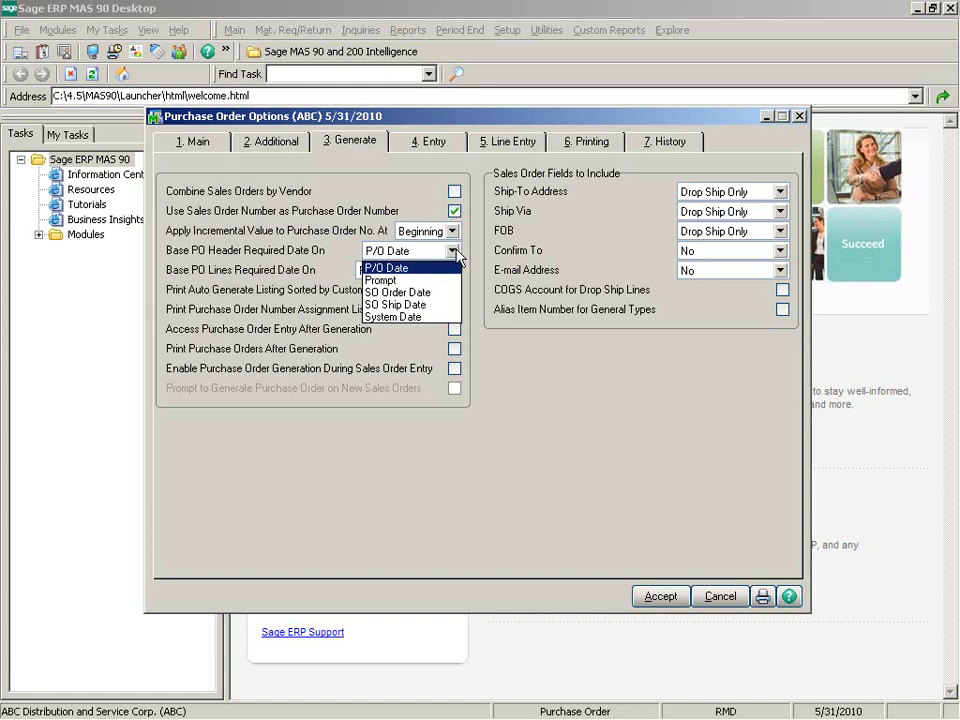
pyautogui.click(455, 268)
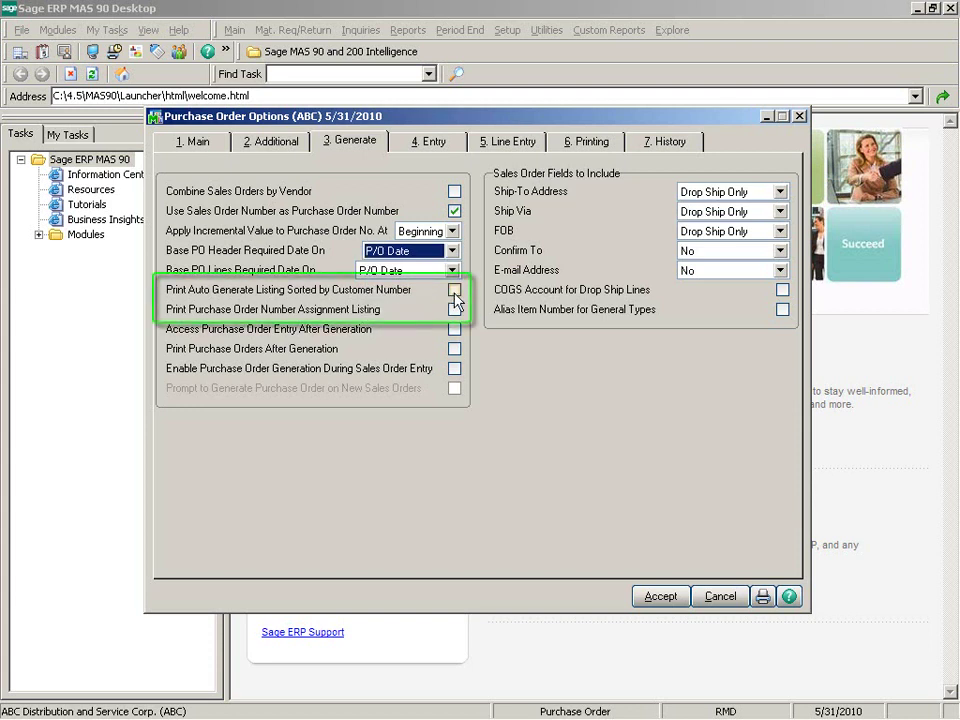
pyautogui.click(455, 290)
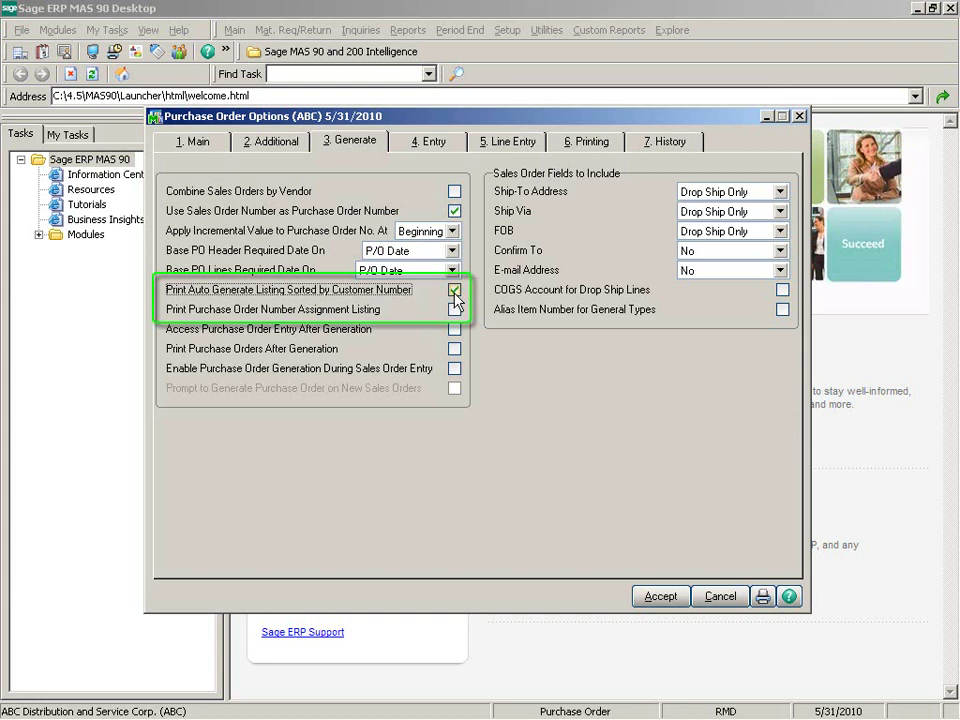
pyautogui.click(455, 310)
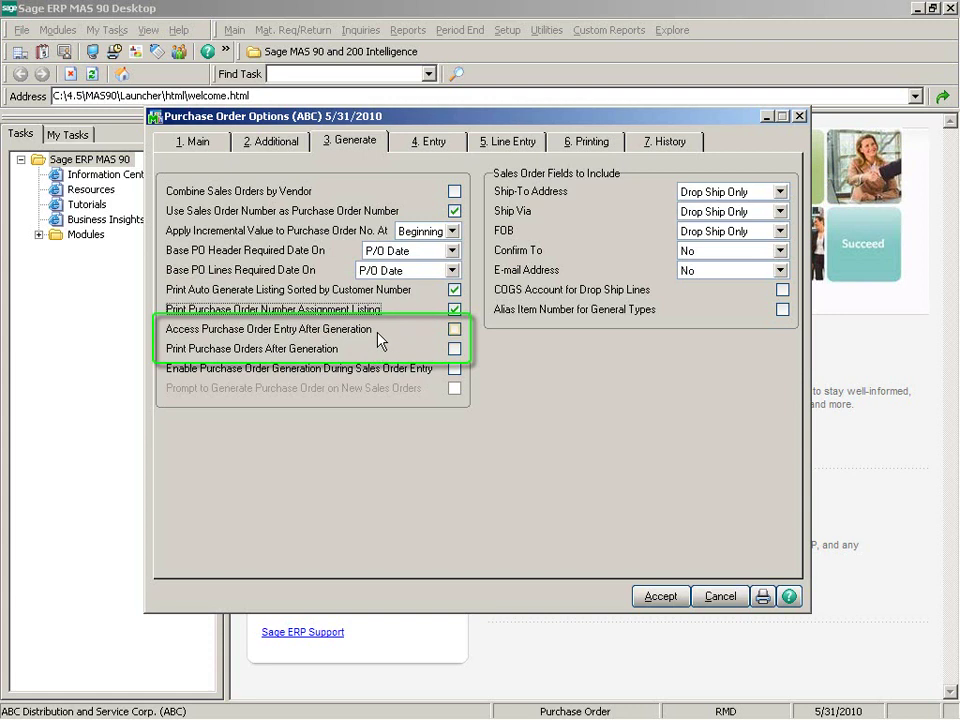
# Try the two after-generation options and enable Access Purchase Order Entry After Generation, with Print Purchase Orders After Generation off
pyautogui.click(454, 329)
pyautogui.click(454, 329)
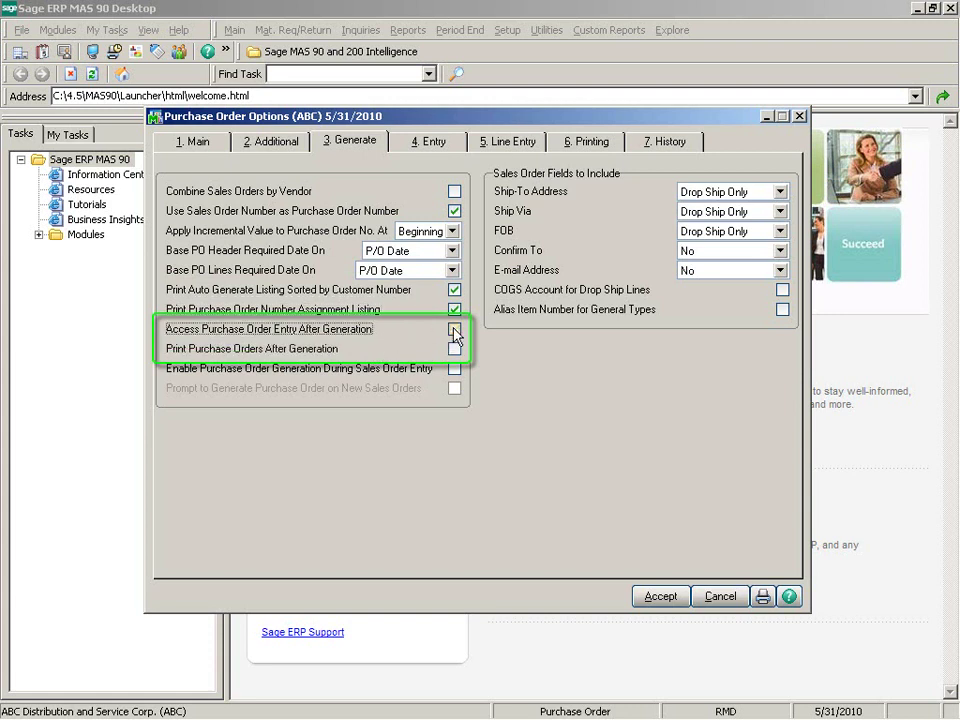
pyautogui.click(454, 348)
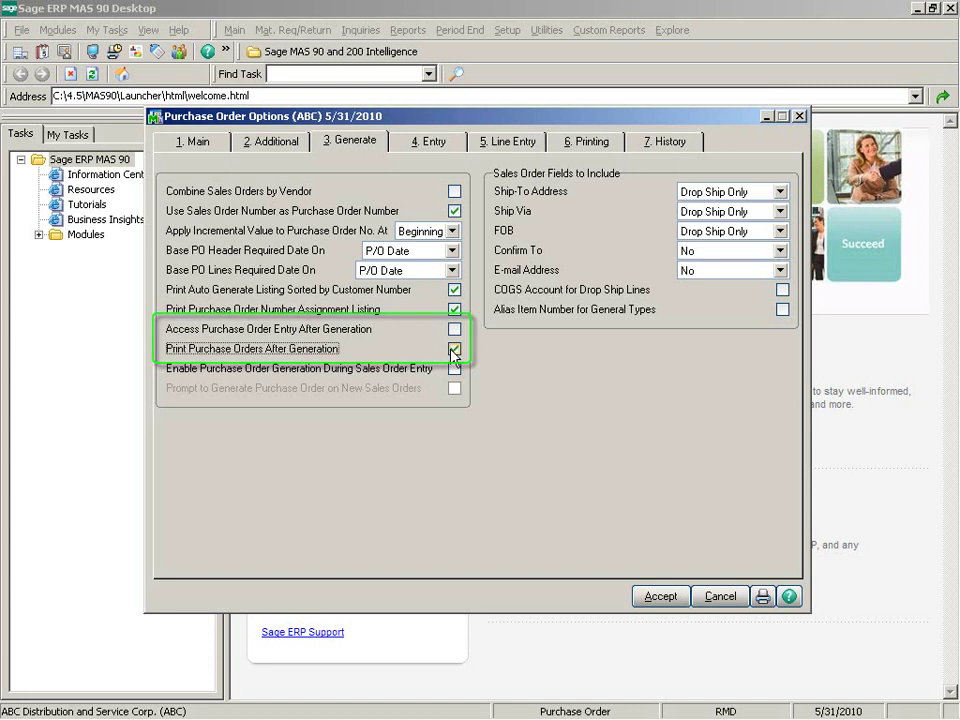
pyautogui.click(454, 349)
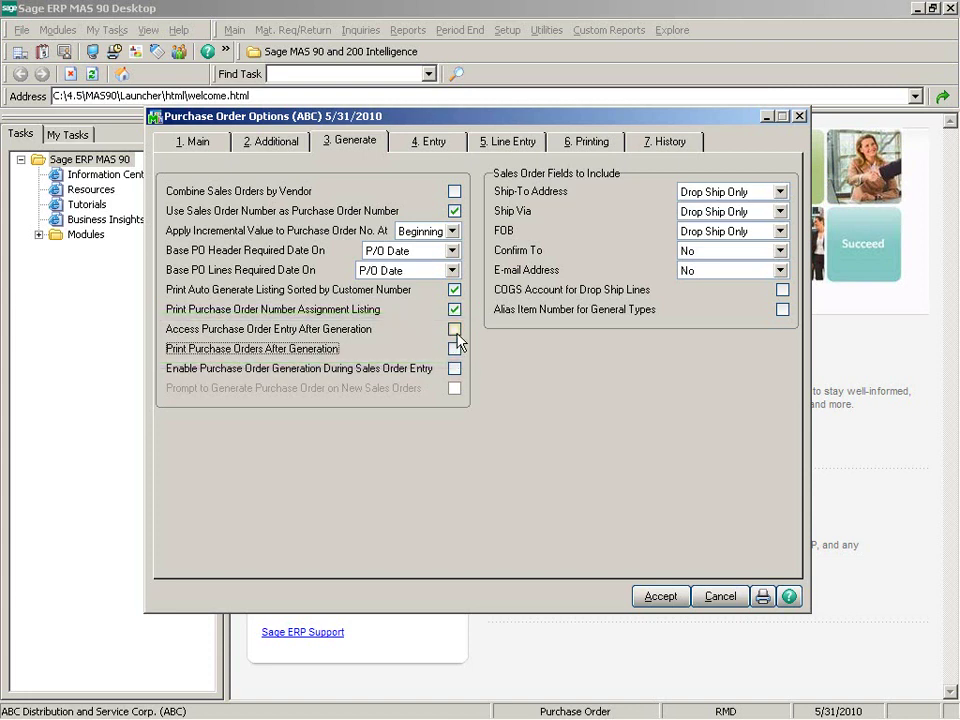
pyautogui.click(454, 329)
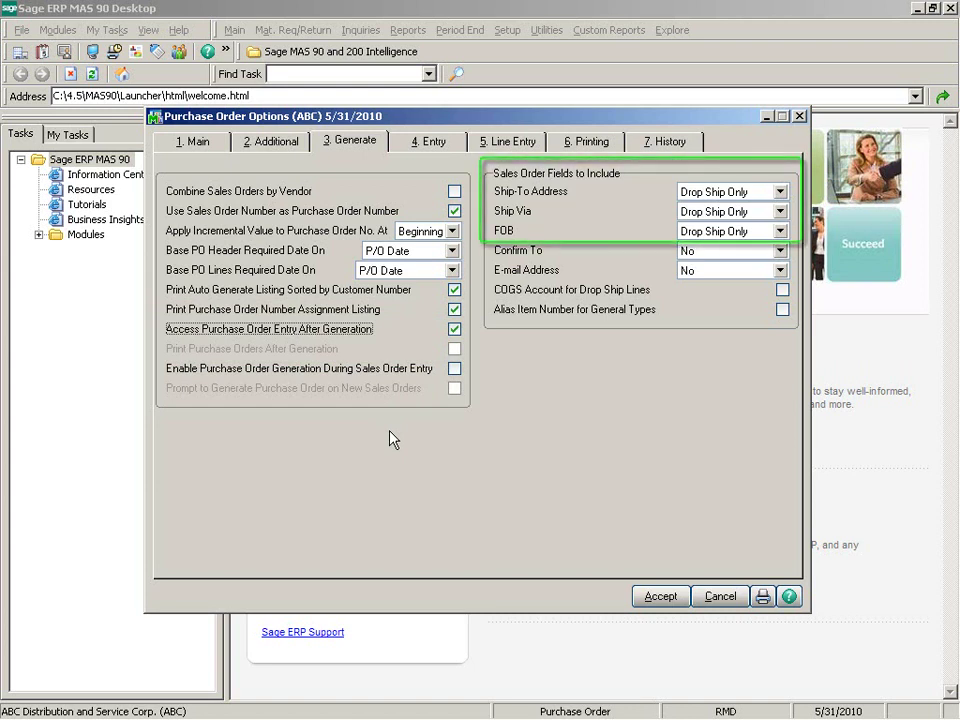
# Set the sales order Ship-To Address to Drop Ship Only and enable Combine Sales Orders by Vendor
pyautogui.click(780, 191)
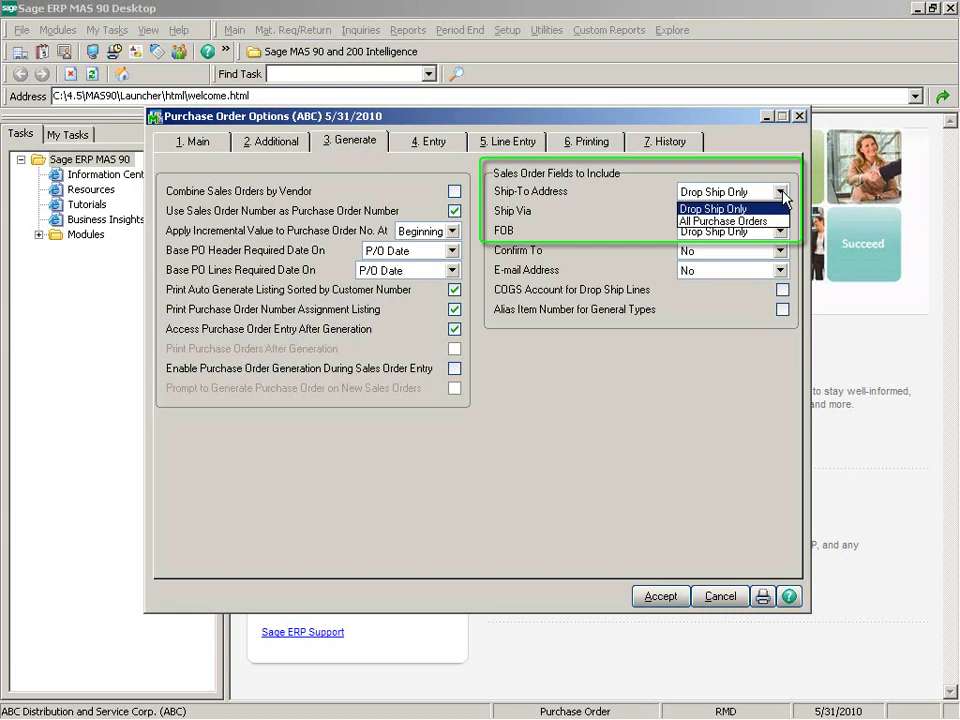
pyautogui.click(777, 209)
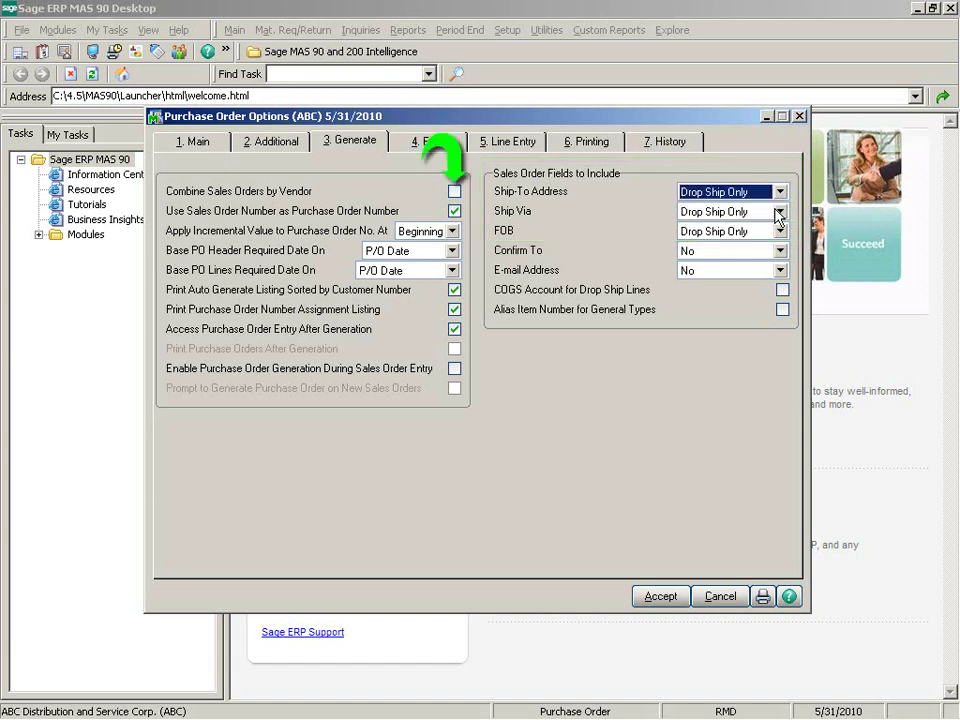
pyautogui.click(455, 191)
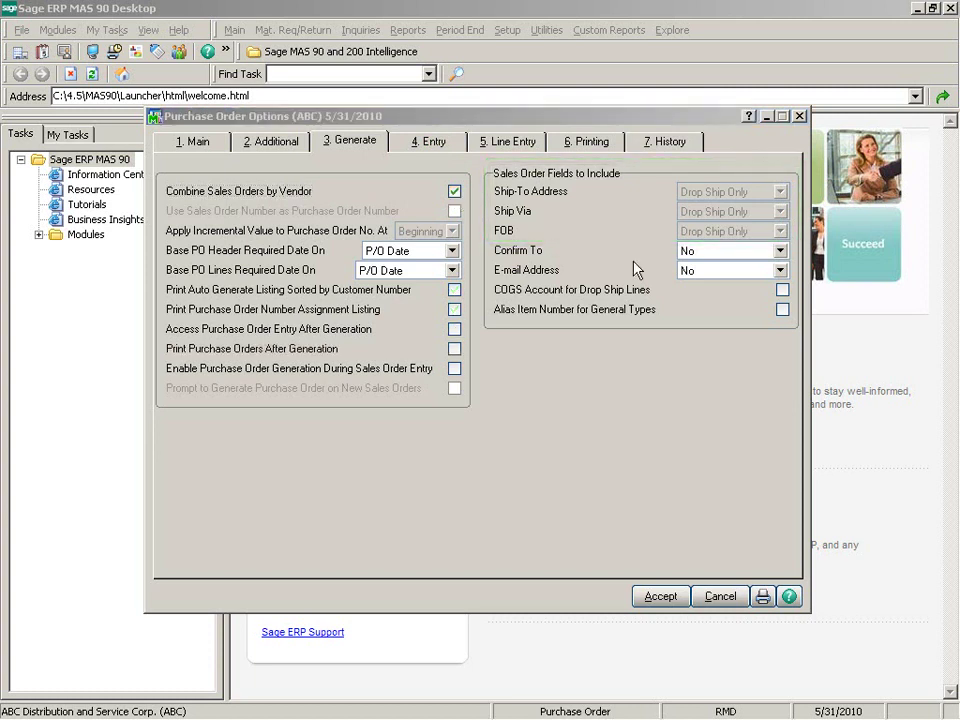
# Compare the Confirm To choices with Combine Sales Orders by Vendor on and off, then choose No with combining turned off
pyautogui.click(781, 251)
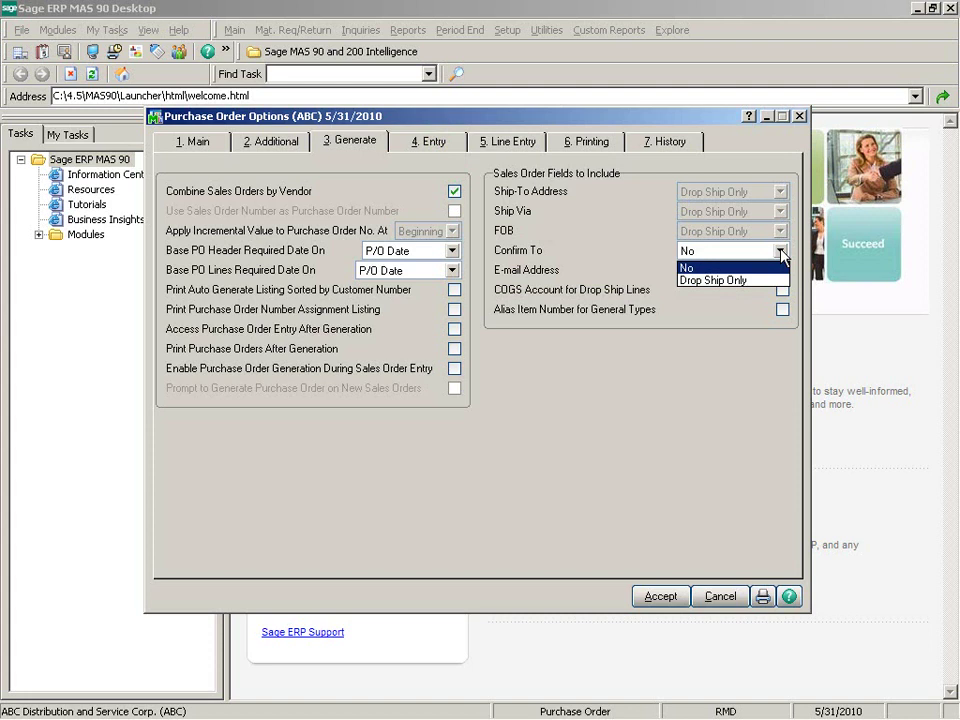
pyautogui.click(783, 267)
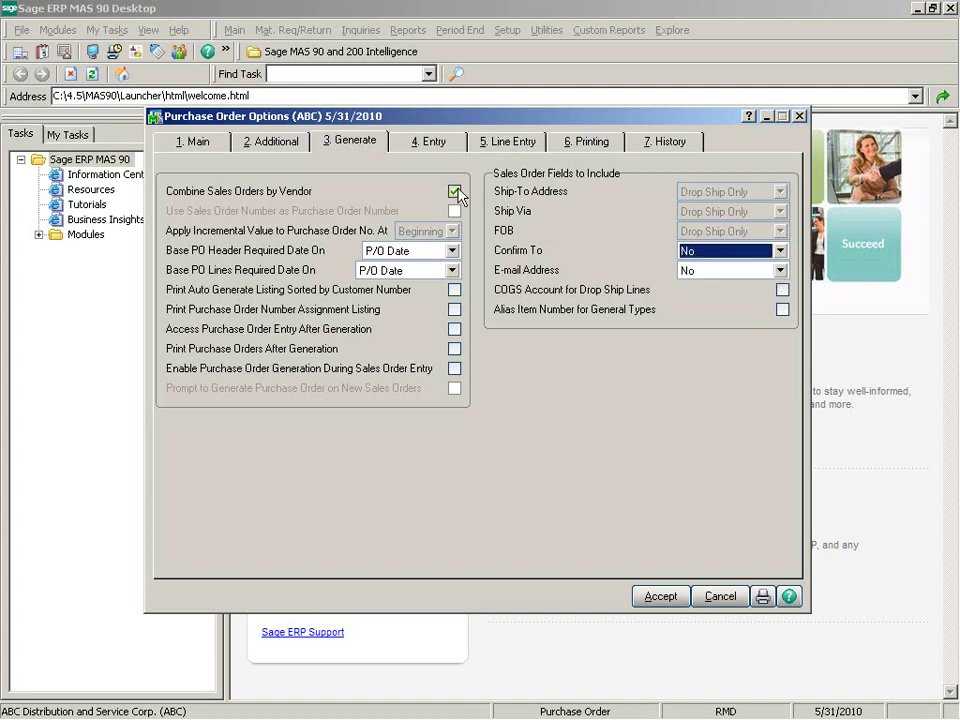
pyautogui.click(456, 192)
pyautogui.click(781, 251)
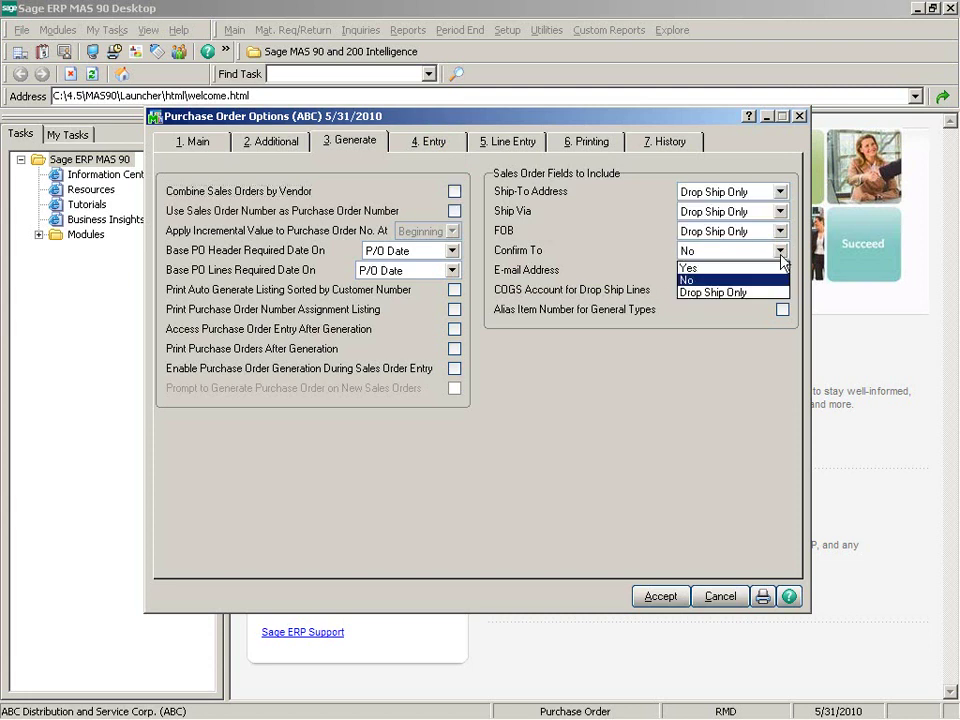
pyautogui.click(778, 283)
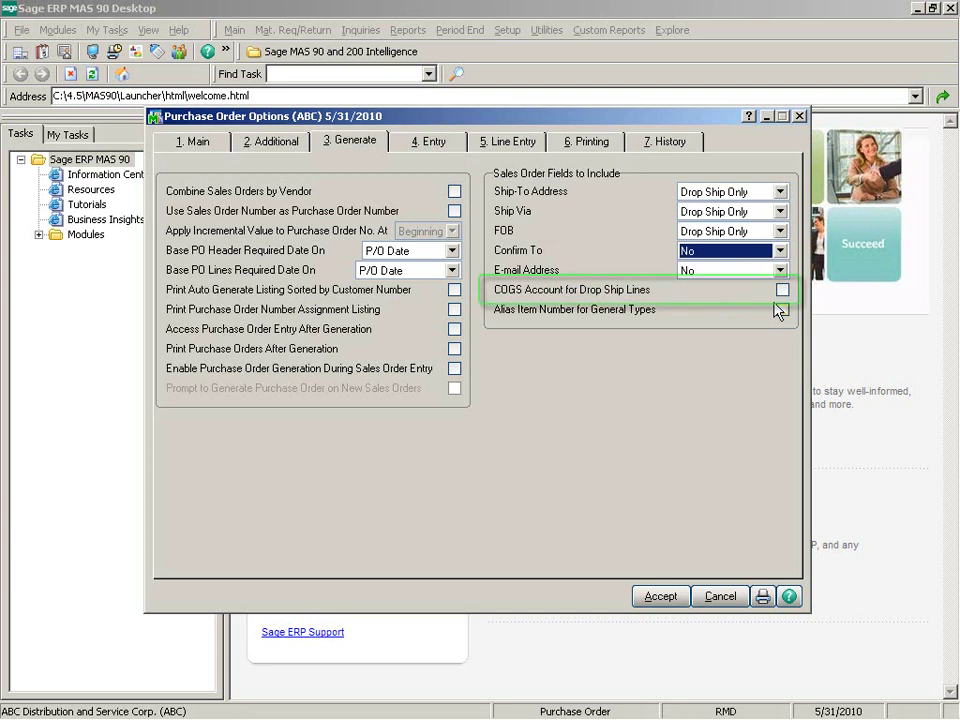
# Include the COGS account for drop ship lines and the alias item number for general types in generated purchase orders
pyautogui.click(783, 290)
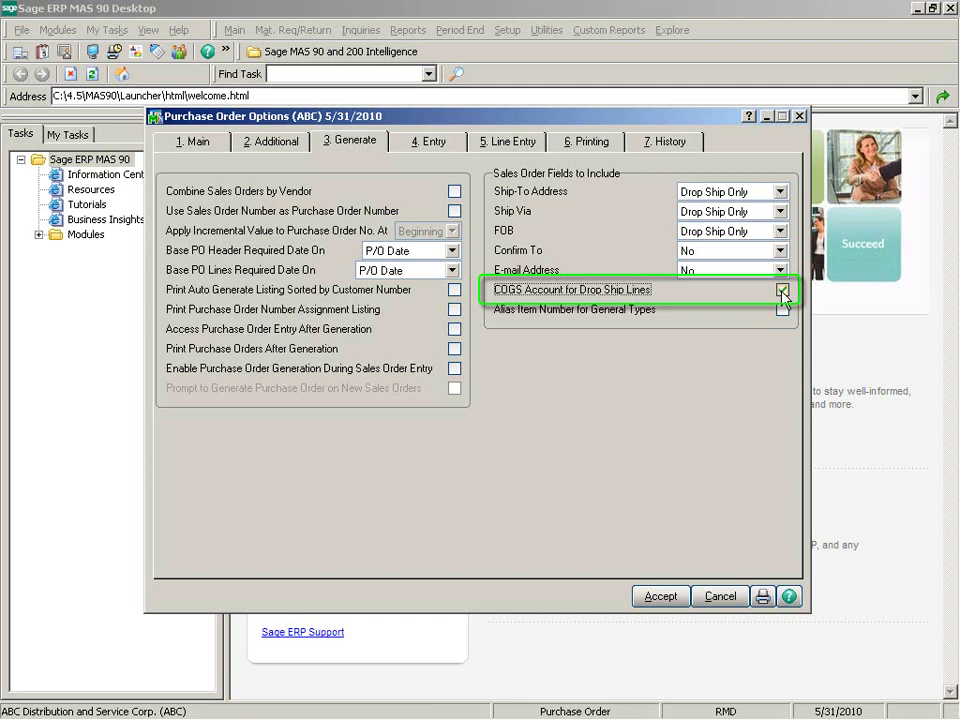
pyautogui.click(783, 311)
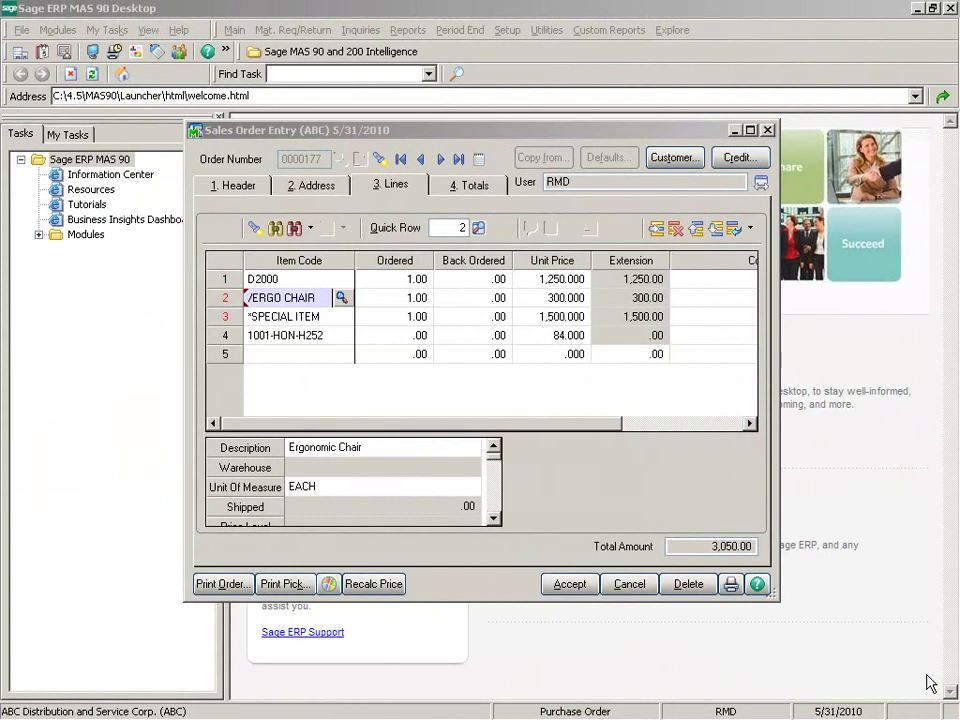
# In Sales Order Entry, examine the vendor number and purchase order fields of the /ERGO CHAIR, 1001-HON-H252 and D2000 lines
pyautogui.click(494, 519)
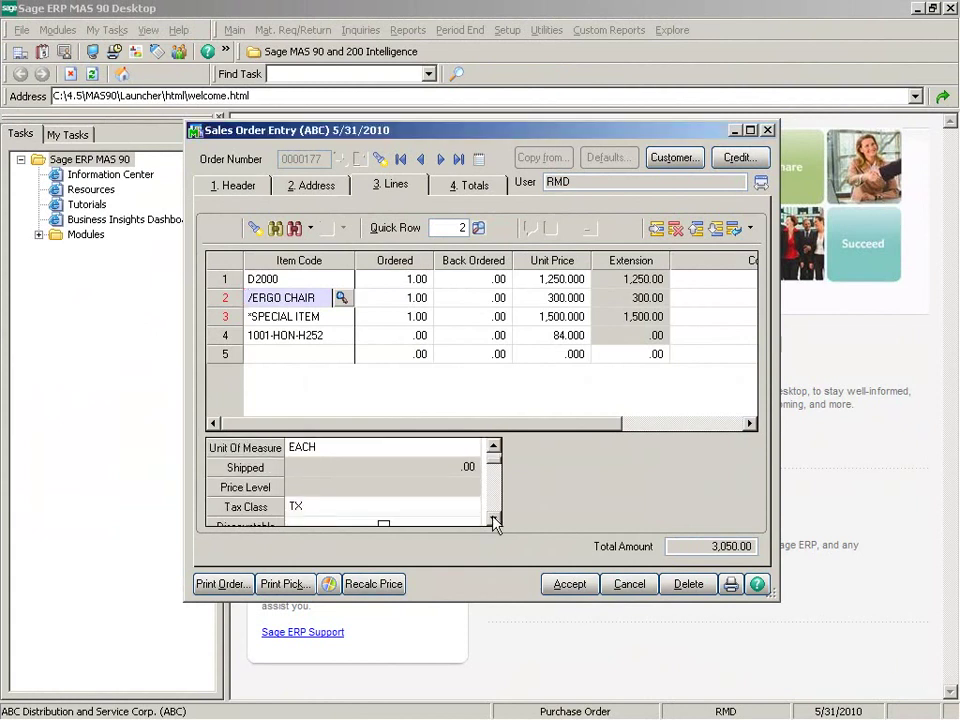
pyautogui.click(494, 519)
pyautogui.click(494, 519)
pyautogui.click(494, 519)
pyautogui.click(494, 519)
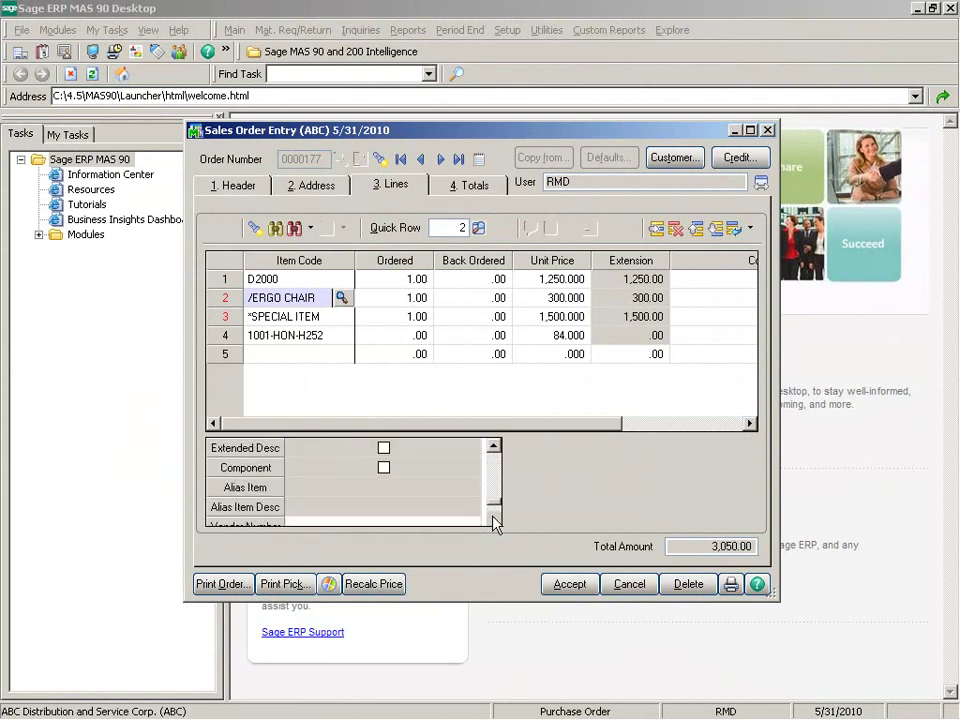
pyautogui.click(494, 519)
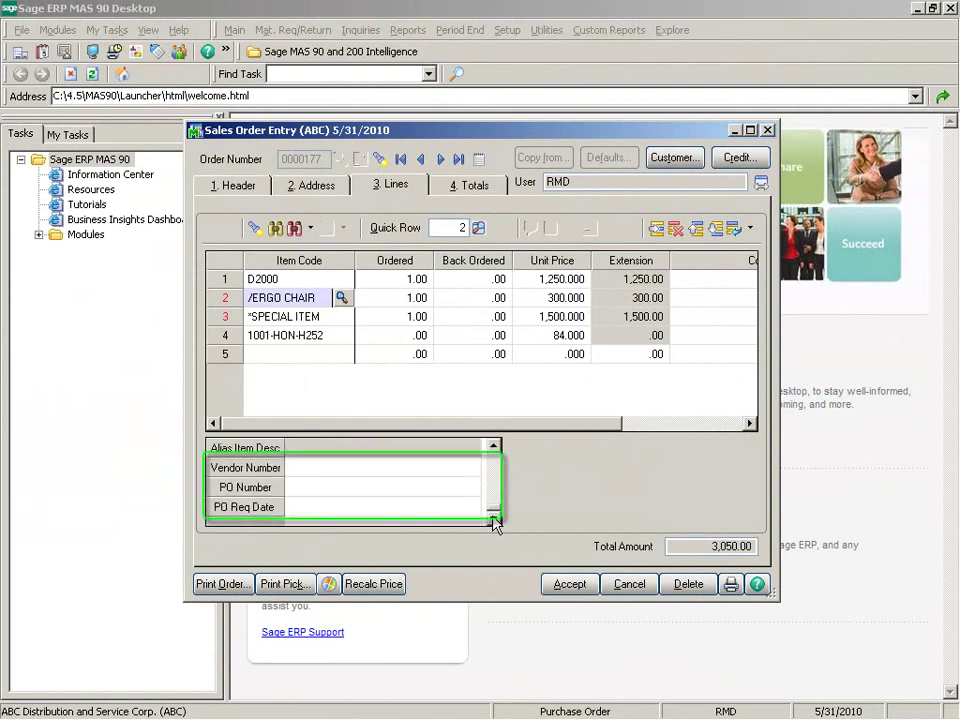
pyautogui.click(447, 467)
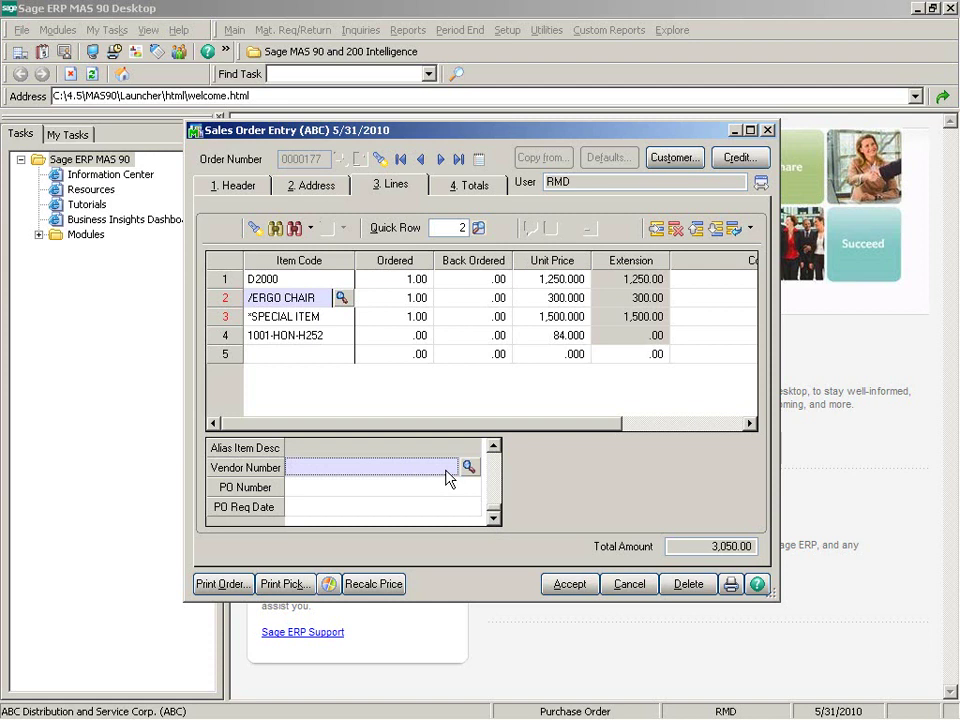
pyautogui.click(317, 343)
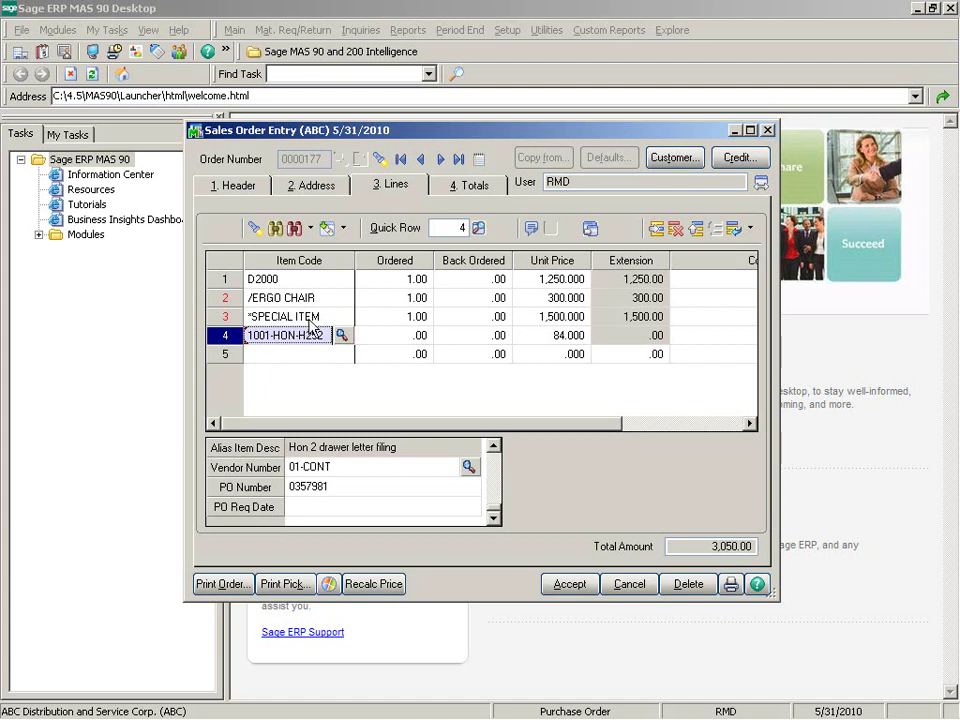
pyautogui.click(326, 282)
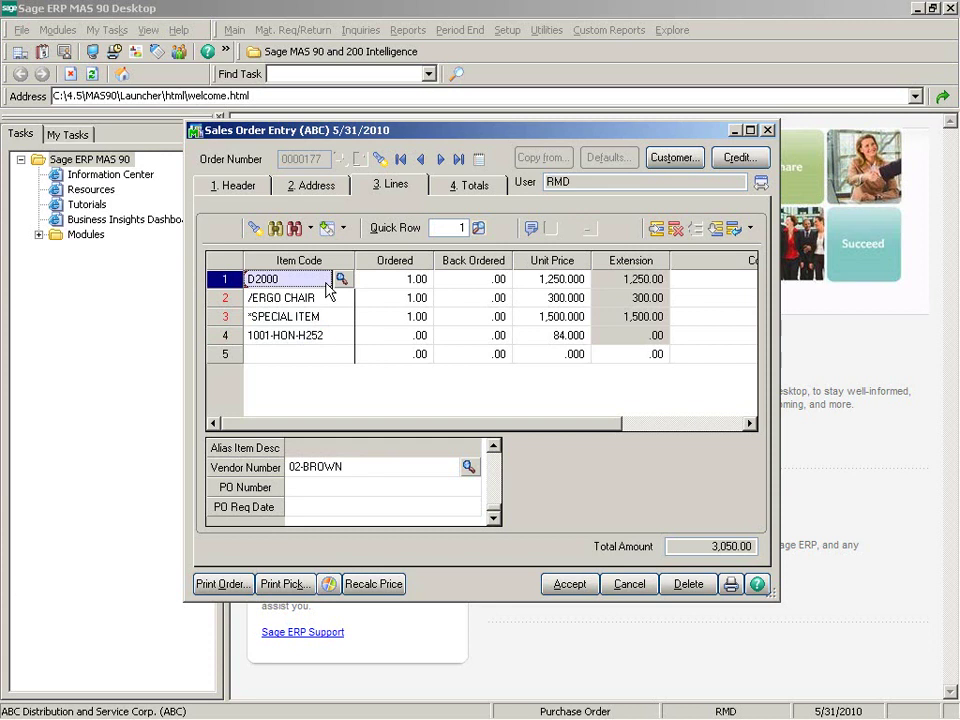
# Move the Vendor Number field from the line details into the lines grid, directly after the Item Code column
pyautogui.click(282, 471)
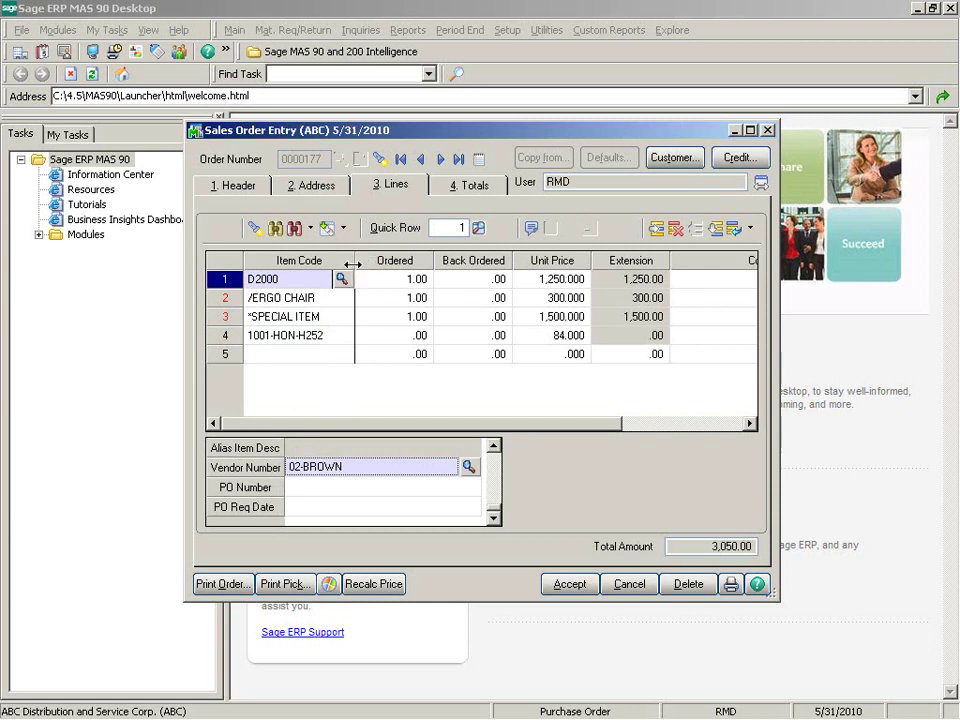
pyautogui.moveTo(249, 466); pyautogui.dragTo(352, 263)
pyautogui.moveTo(222, 468); pyautogui.dragTo(360, 260)
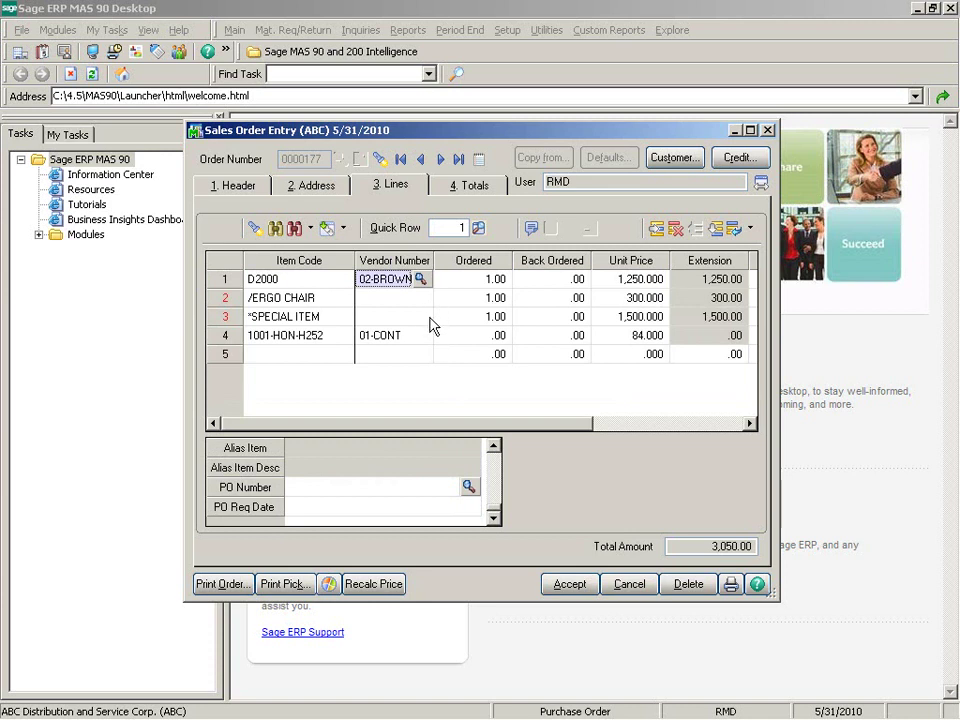
# Assign vendor 02-BROWN (Brown & Johnson) to the /ERGO CHAIR line of the sales order
pyautogui.click(323, 300)
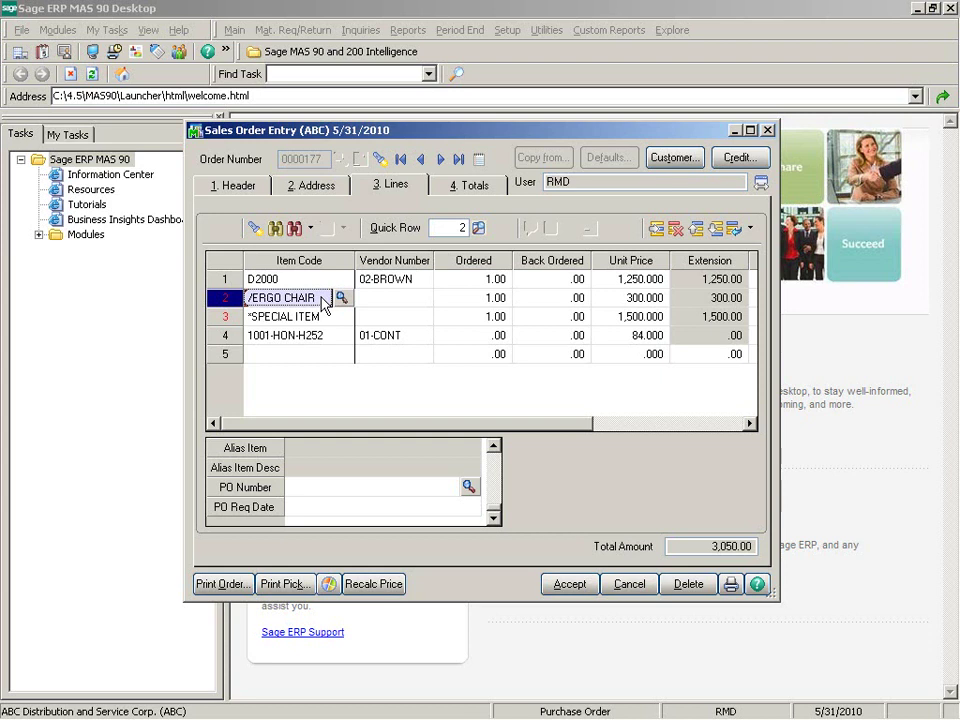
pyautogui.click(377, 300)
pyautogui.click(422, 298)
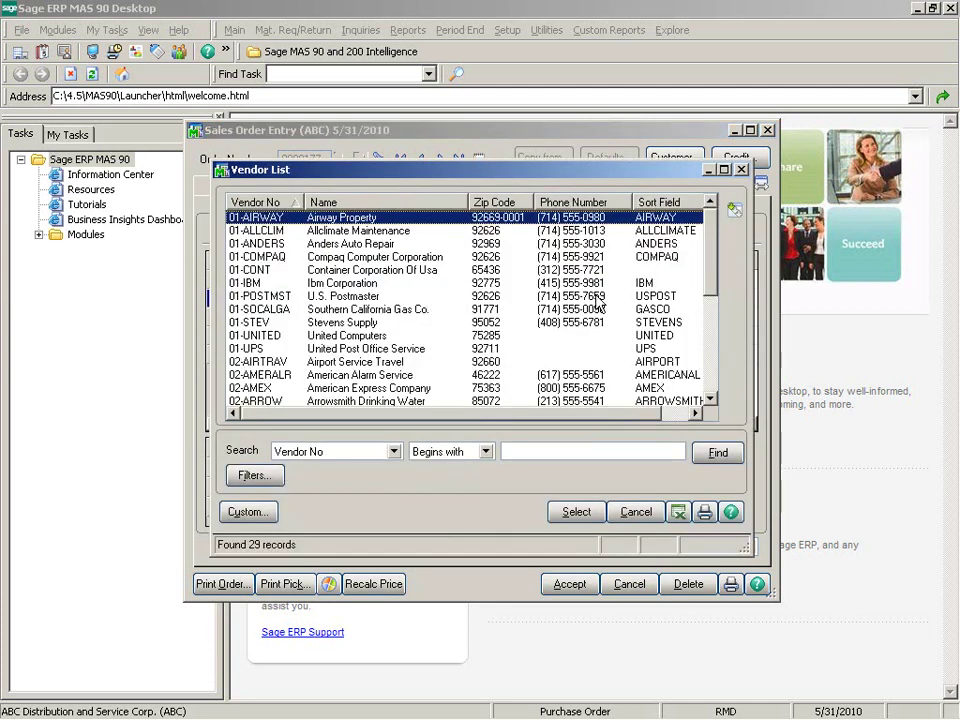
pyautogui.scroll(-2, 533, 230)
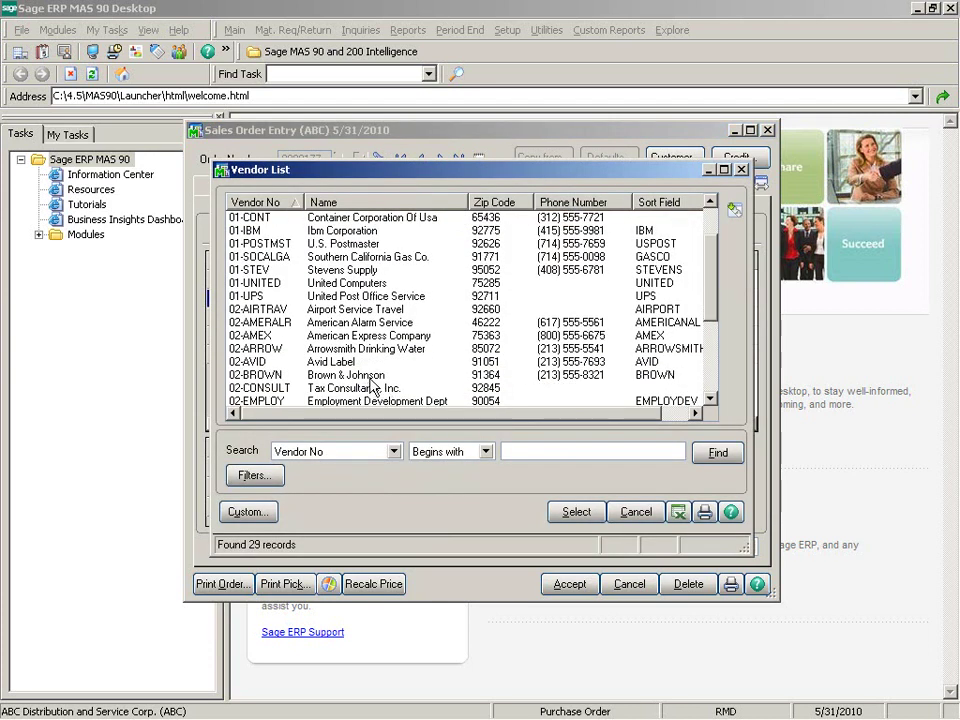
pyautogui.doubleClick(420, 376)
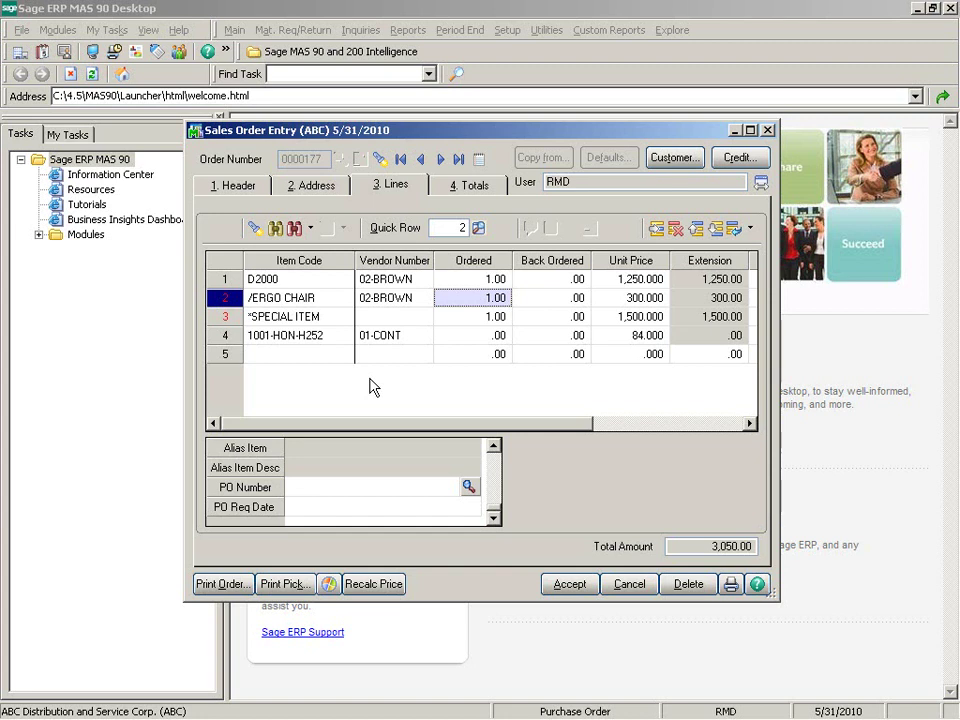
# In Miscellaneous Item Maintenance, check whether the ERGO CHAIR item is allowed for use in purchase orders
pyautogui.click(55, 30)
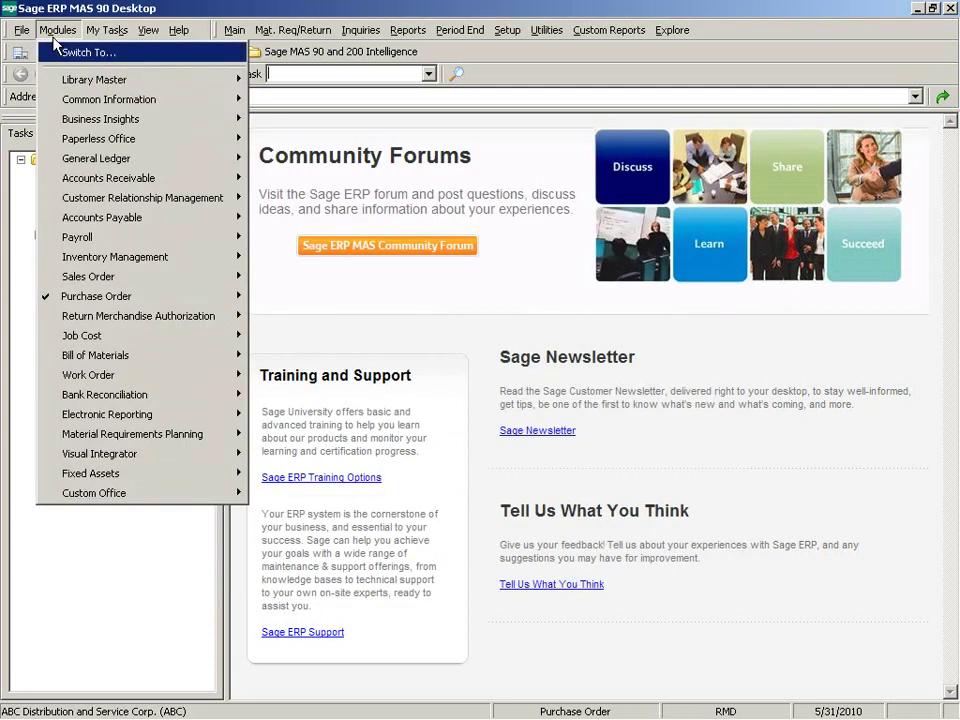
pyautogui.moveTo(75, 296)
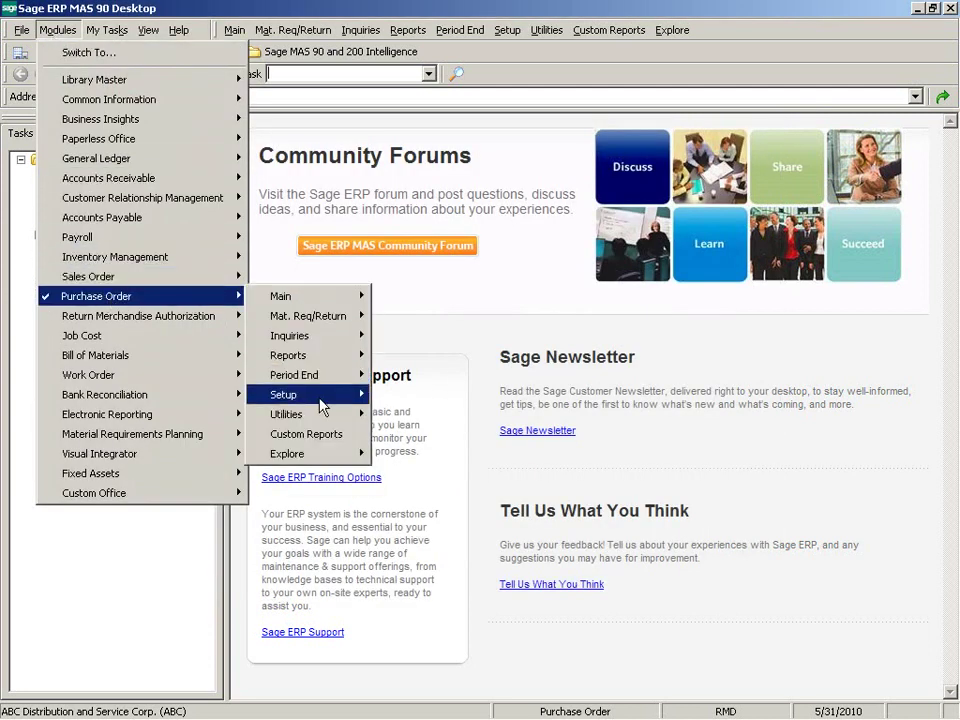
pyautogui.moveTo(290, 394)
pyautogui.click(467, 434)
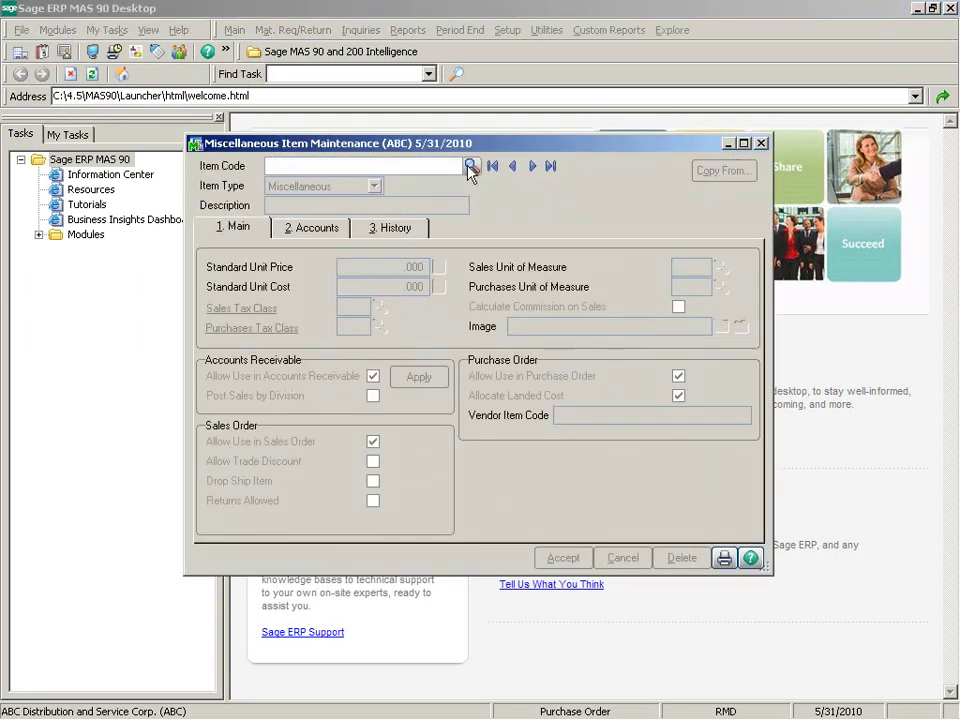
pyautogui.click(469, 166)
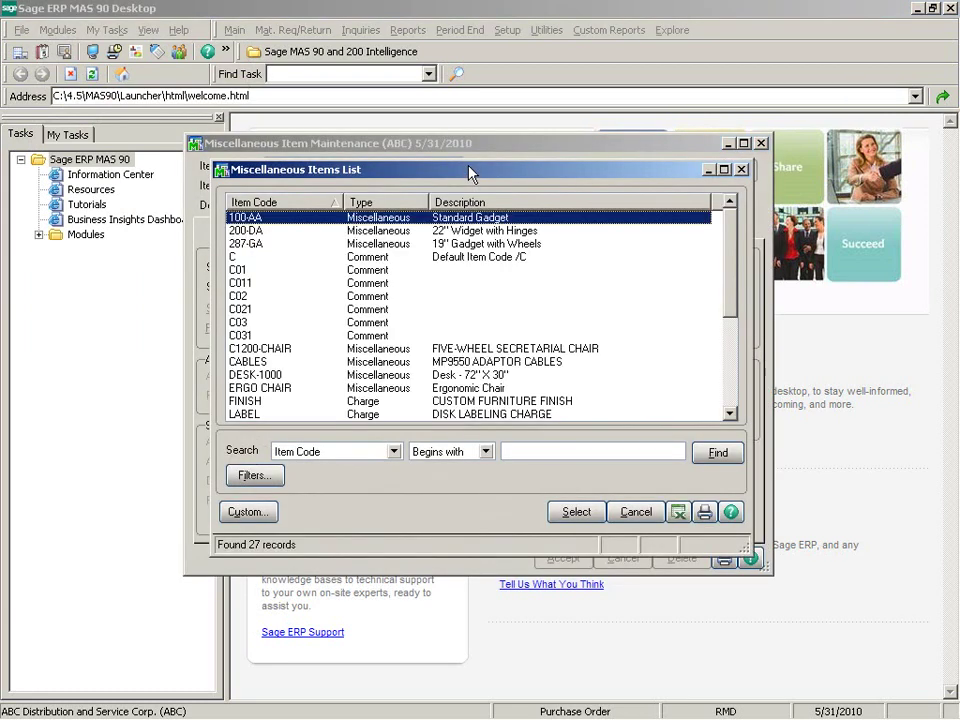
pyautogui.doubleClick(288, 396)
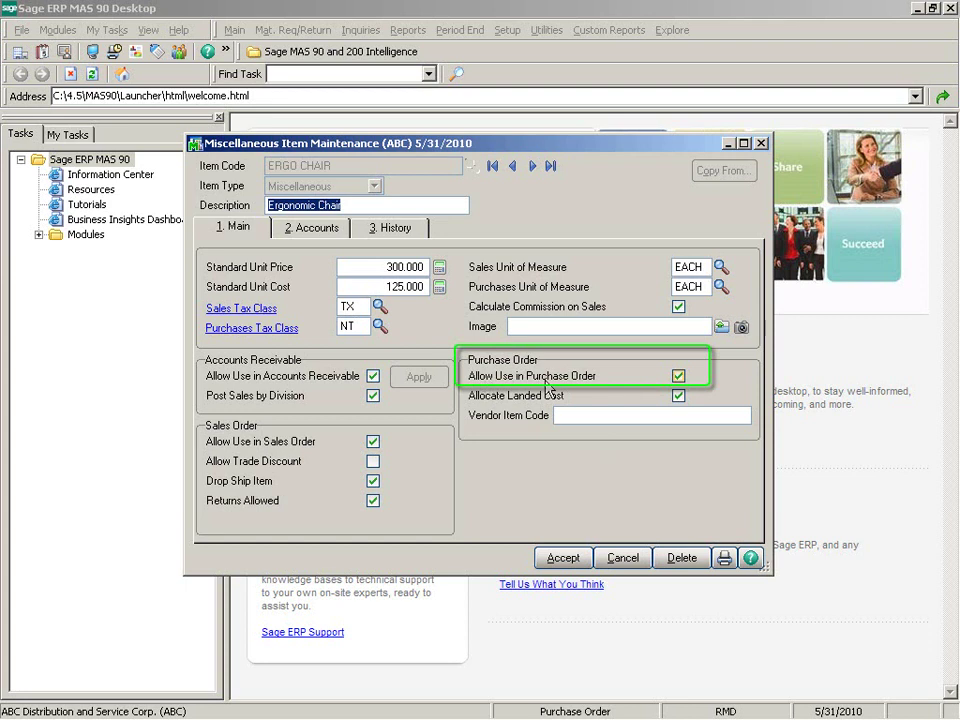
pyautogui.click(563, 558)
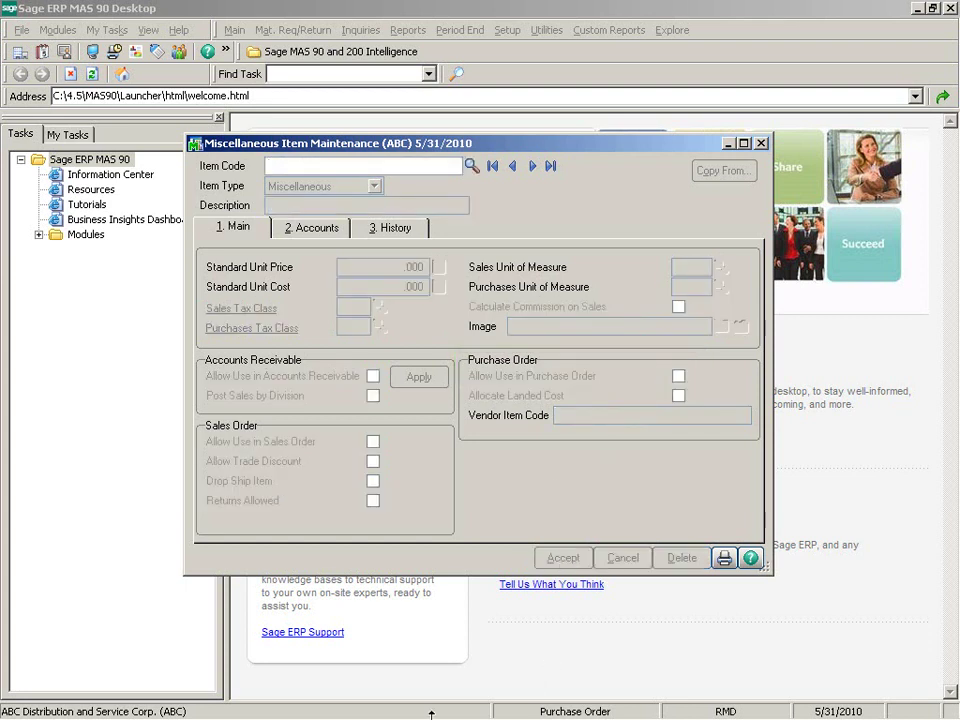
# Return to Sales Order Entry and assign vendor 01-CONT (Container Corporation Of Usa) to the *SPECIAL ITEM line
pyautogui.click(375, 708)
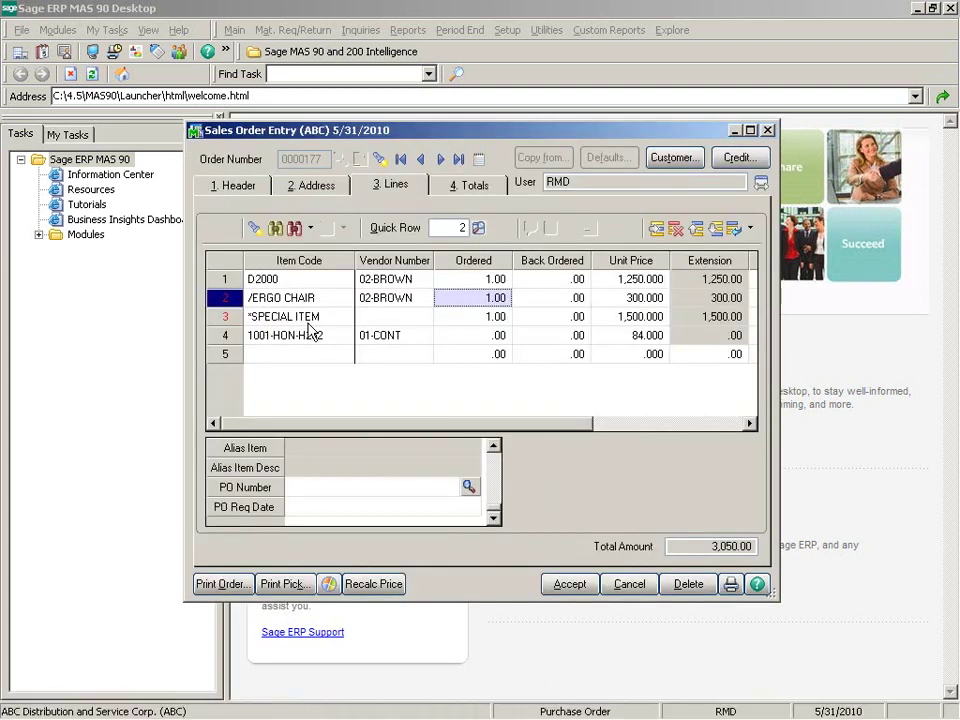
pyautogui.click(362, 317)
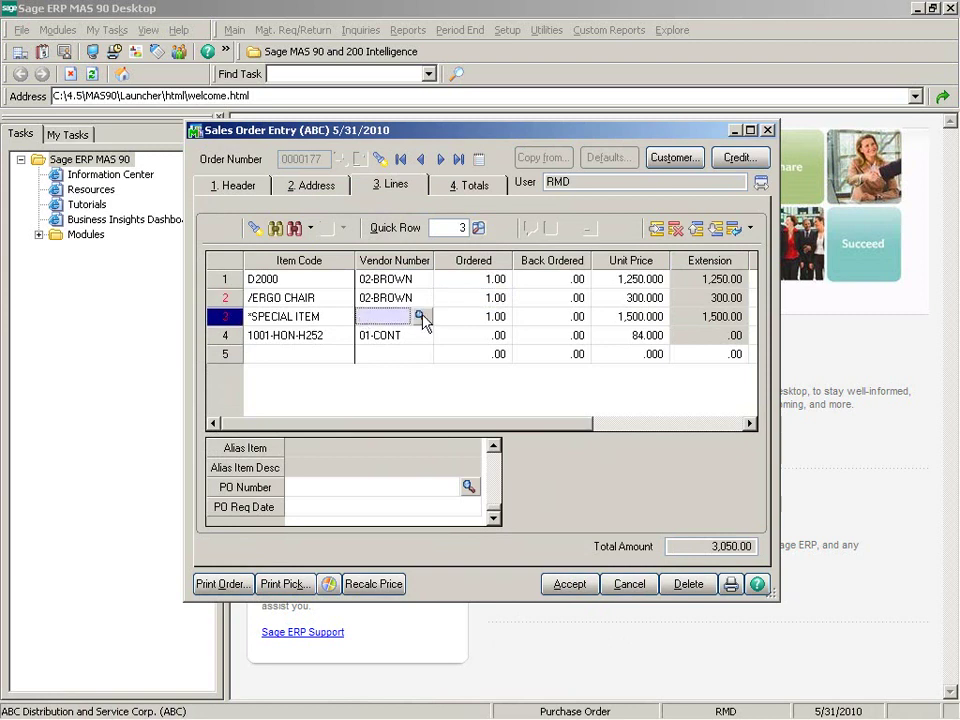
pyautogui.click(421, 317)
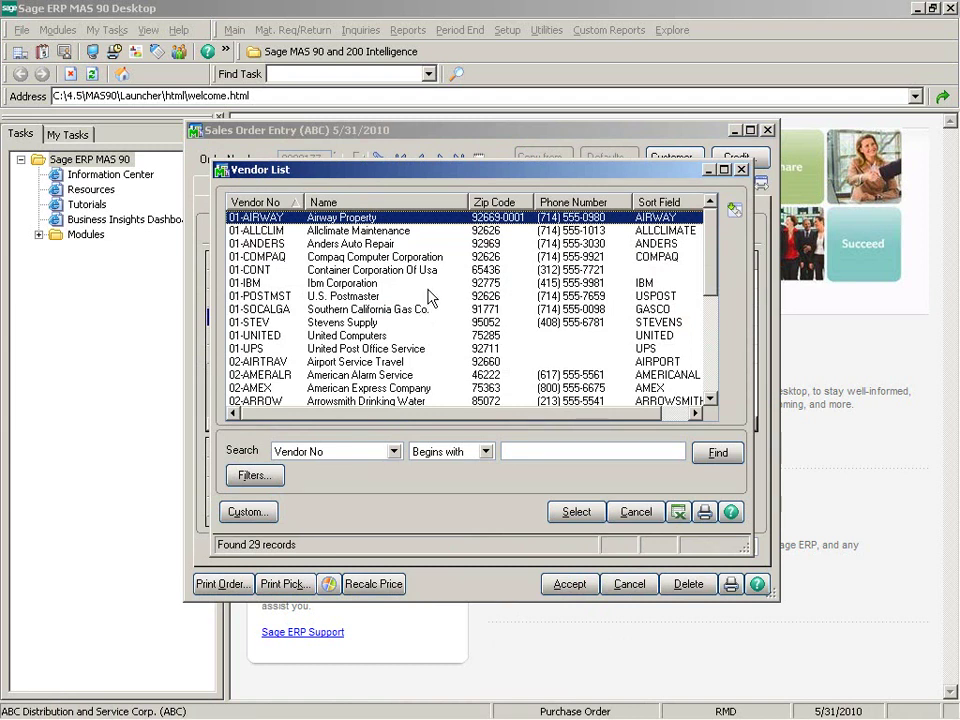
pyautogui.doubleClick(425, 270)
# Link the 1001-HON-H252 line to the existing Container Corporation Of Usa purchase order dated 5/10/2010
pyautogui.click(300, 335)
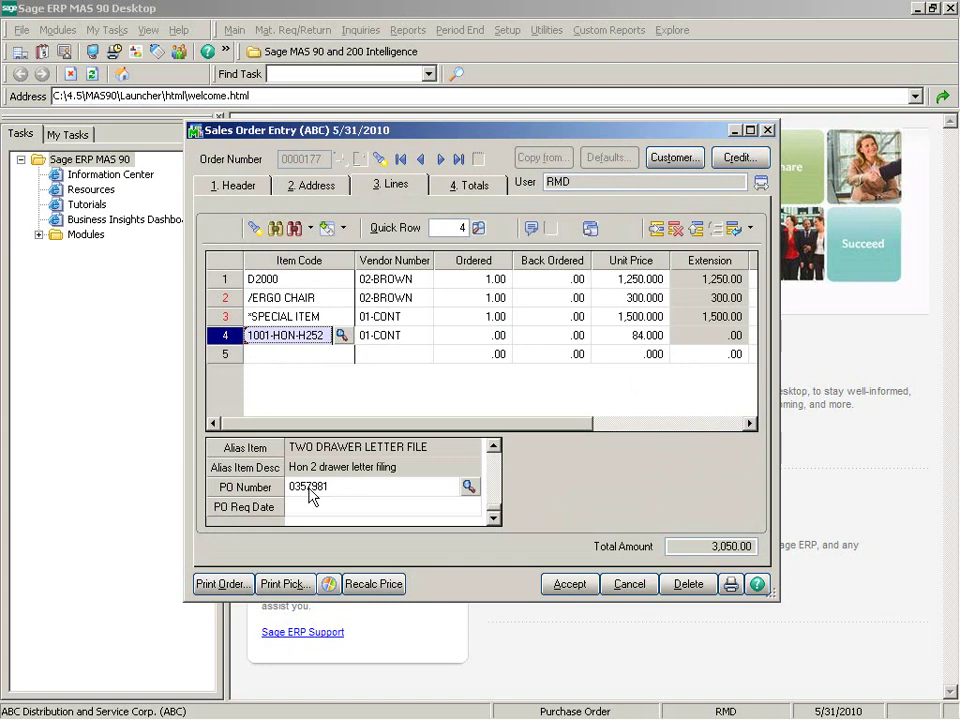
pyautogui.click(588, 234)
pyautogui.click(489, 287)
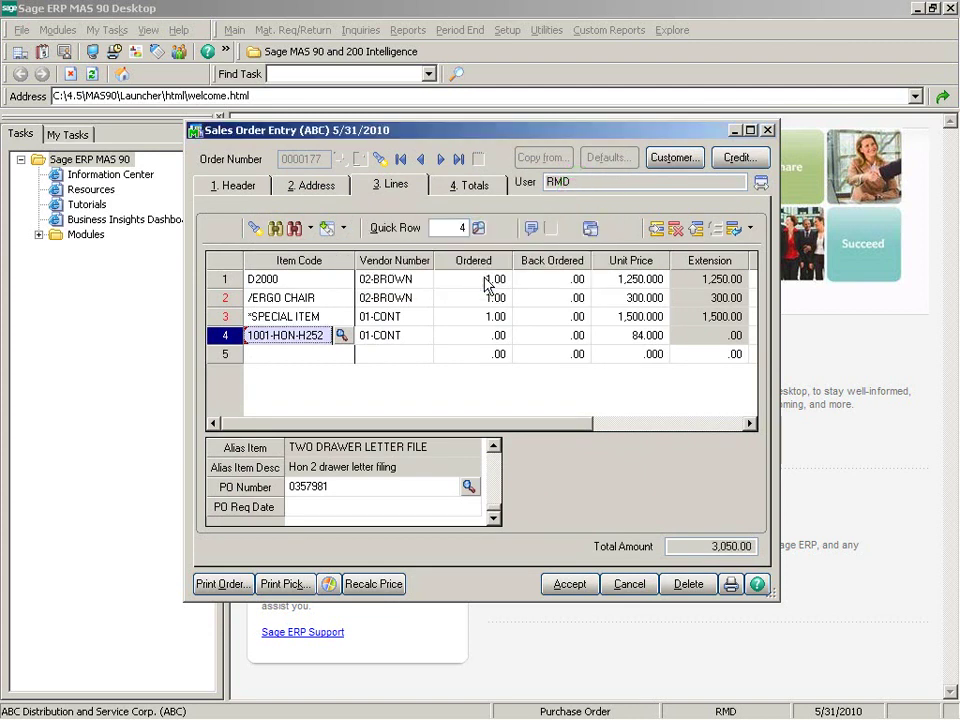
pyautogui.click(468, 487)
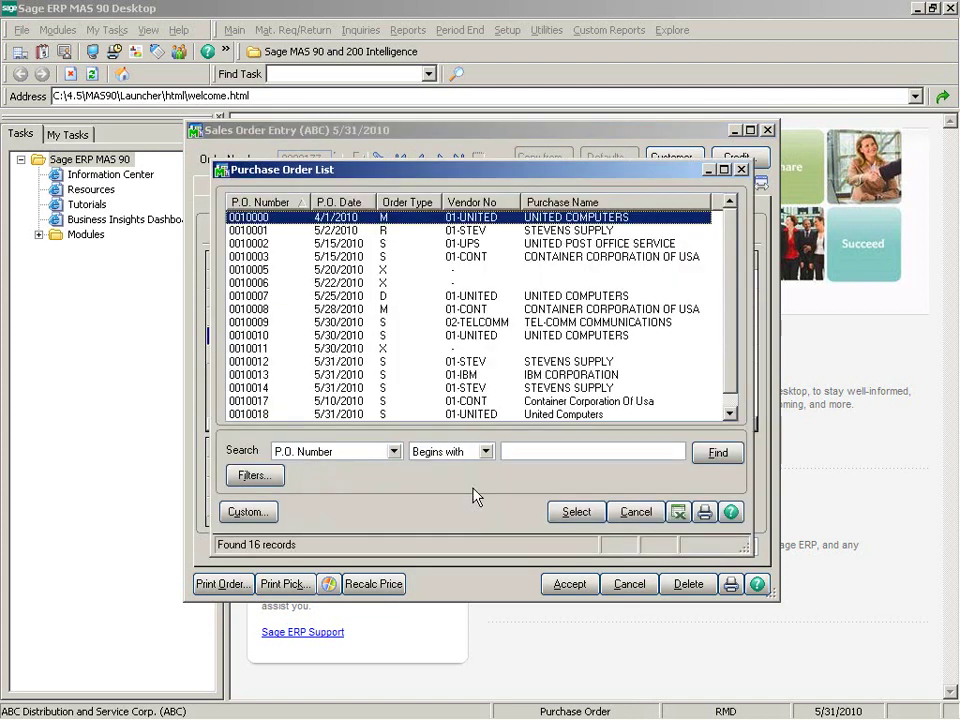
pyautogui.click(729, 413)
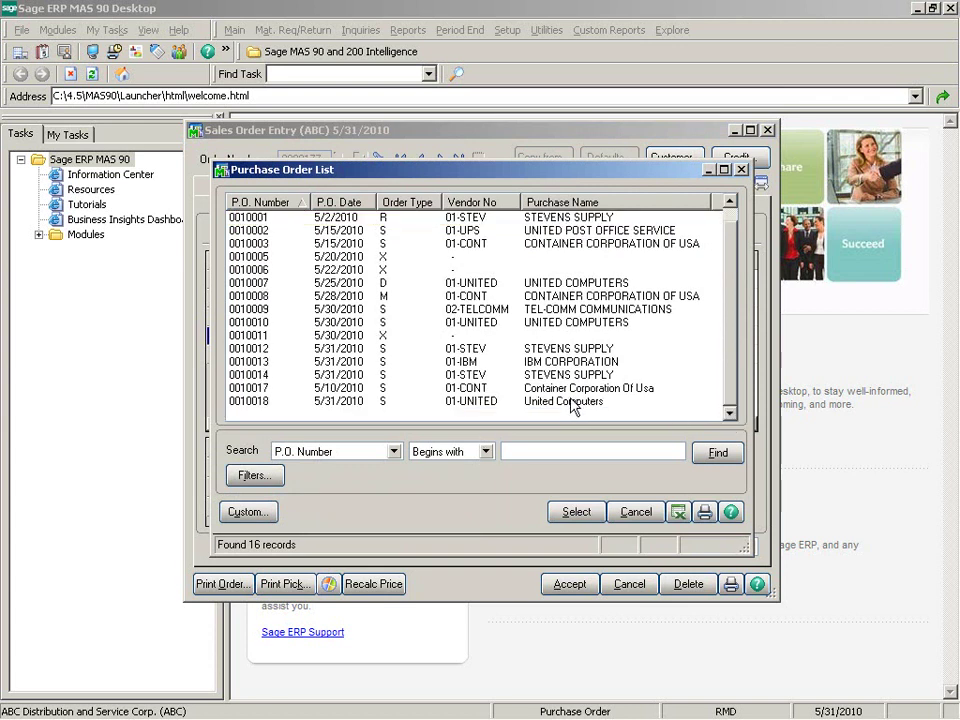
pyautogui.doubleClick(264, 390)
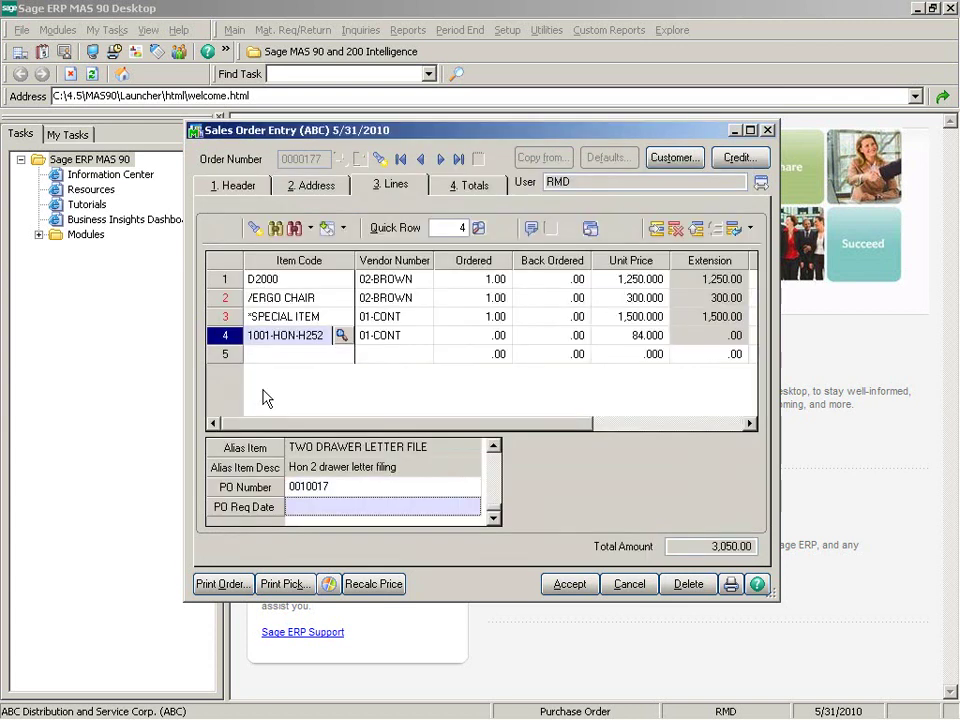
# Open the purchase order linked to the 1001-HON-H252 line and review its header, lines and totals
pyautogui.click(315, 489)
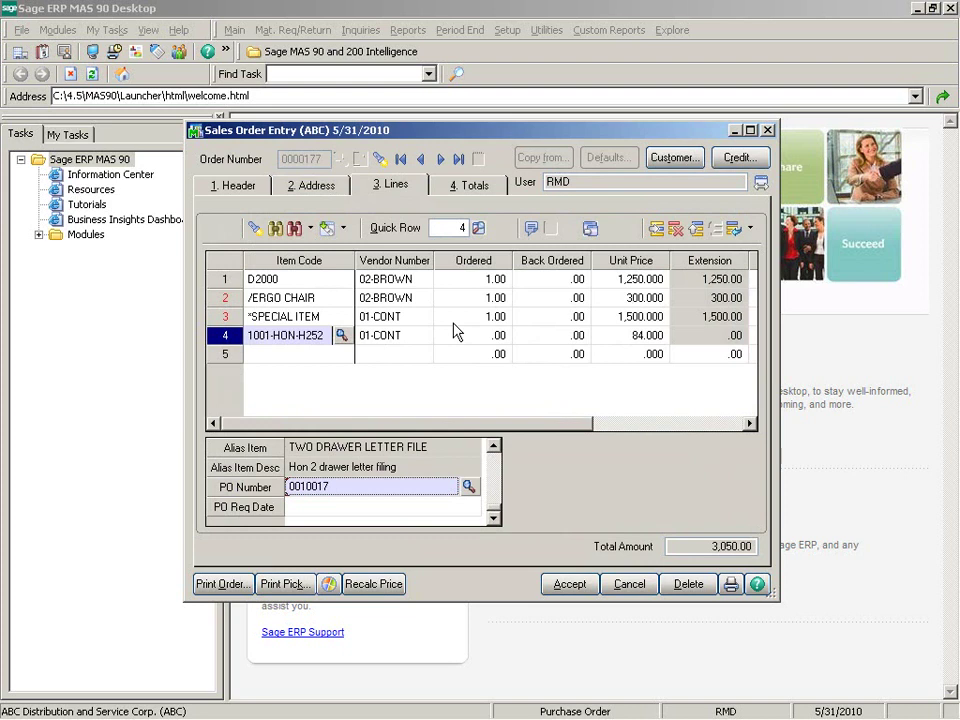
pyautogui.click(589, 229)
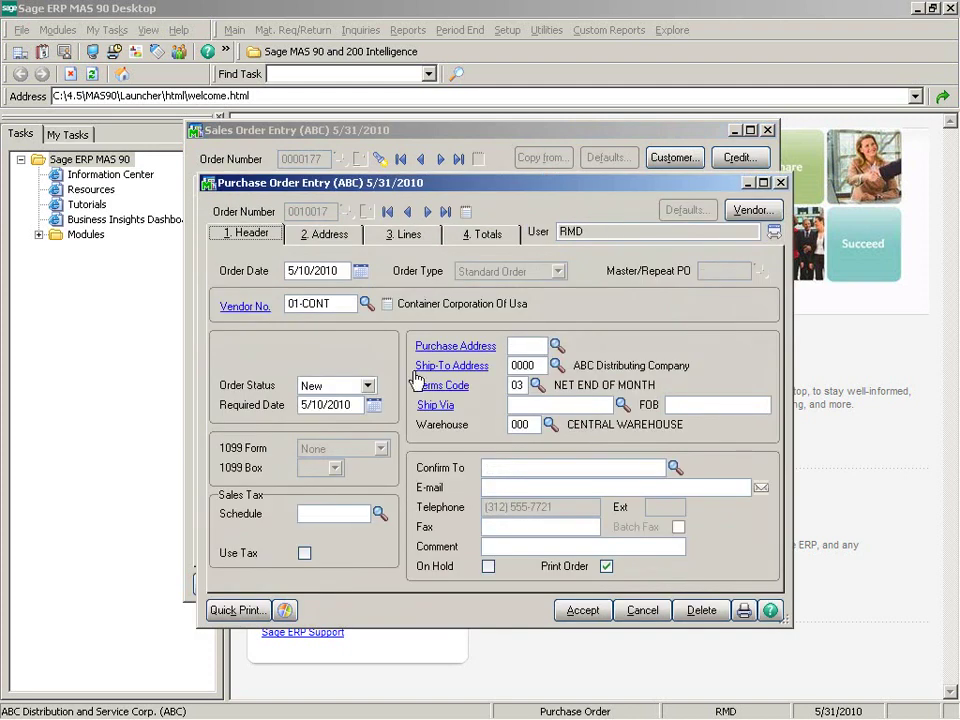
pyautogui.click(387, 235)
pyautogui.click(466, 240)
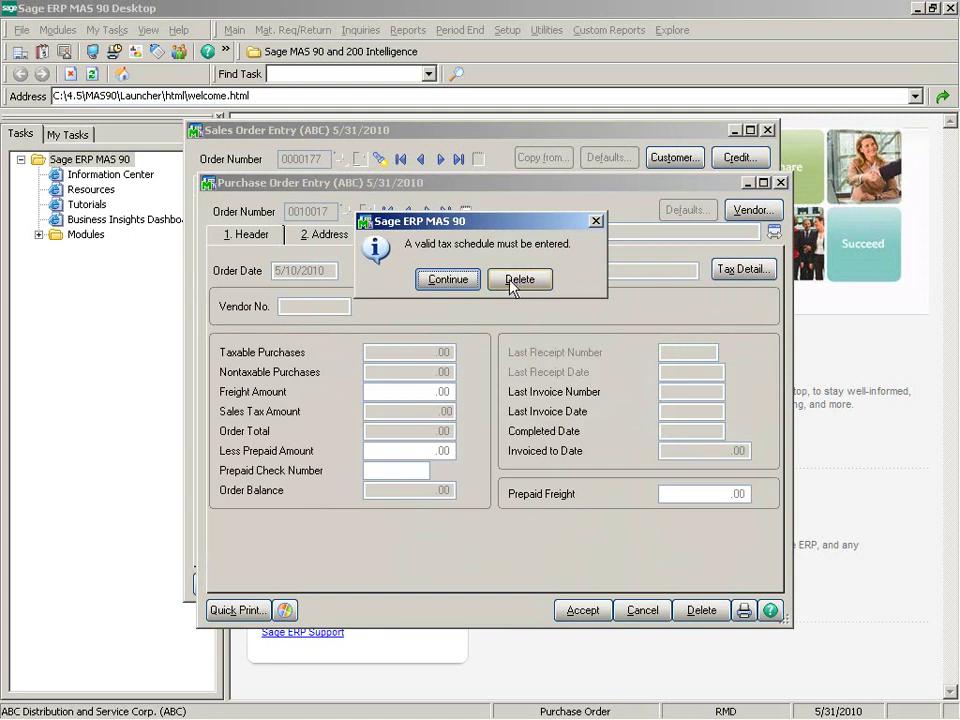
pyautogui.click(465, 281)
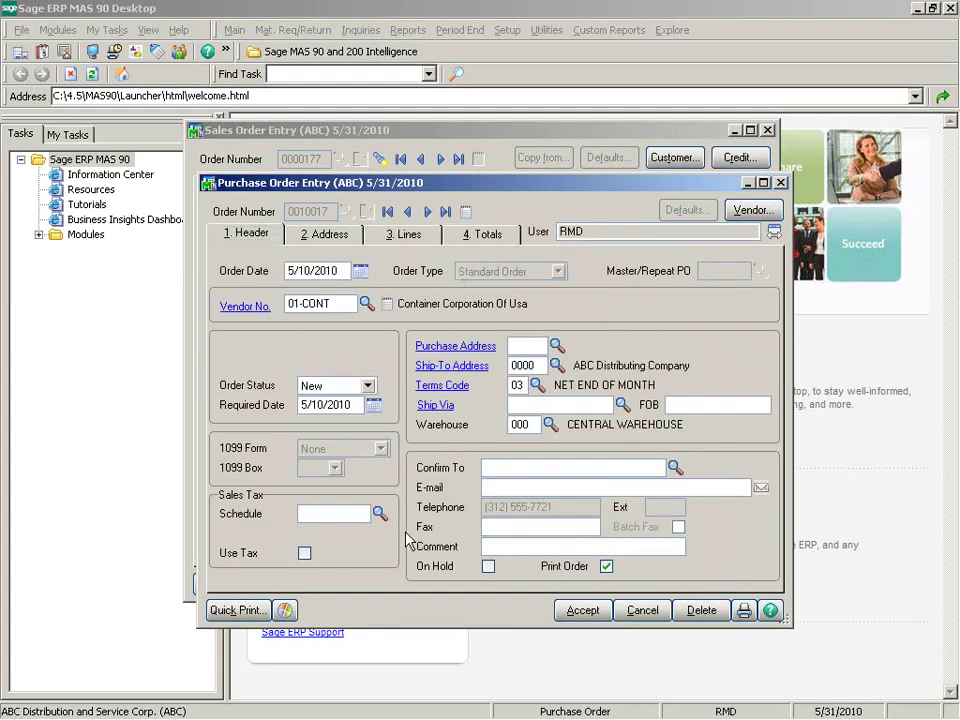
# Set the purchase order's sales tax schedule to CA (California), save the order and close Purchase Order Entry
pyautogui.click(379, 513)
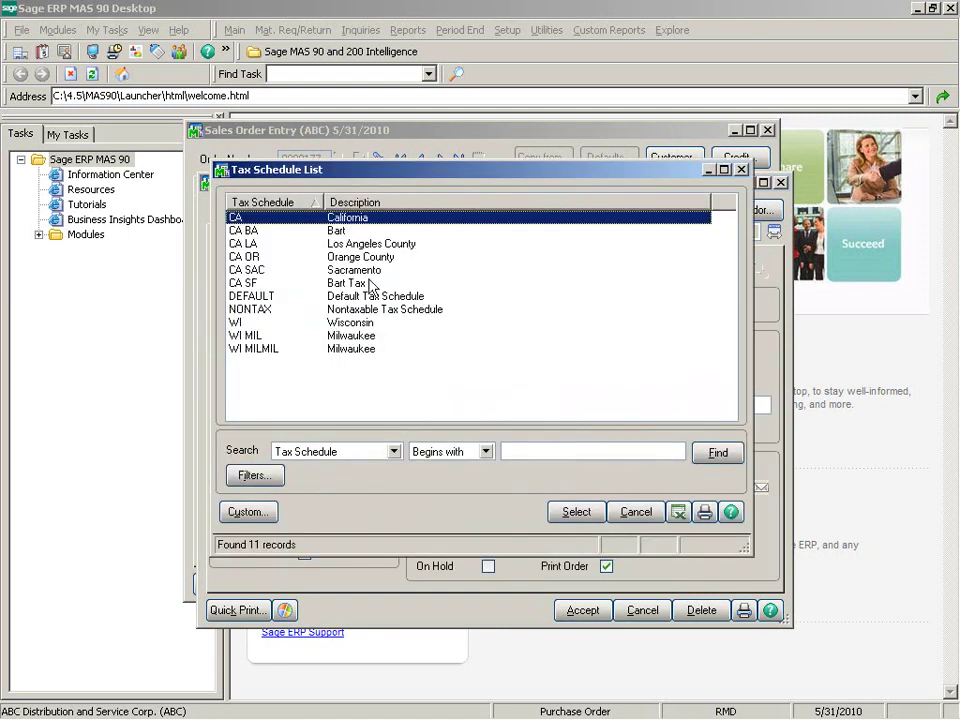
pyautogui.doubleClick(390, 218)
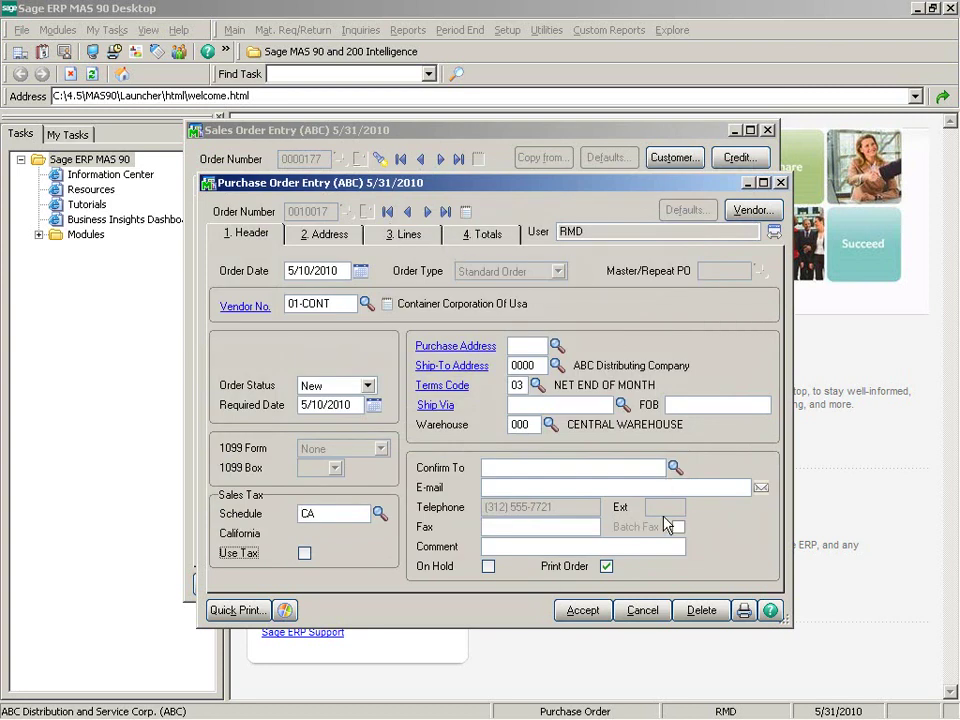
pyautogui.click(583, 610)
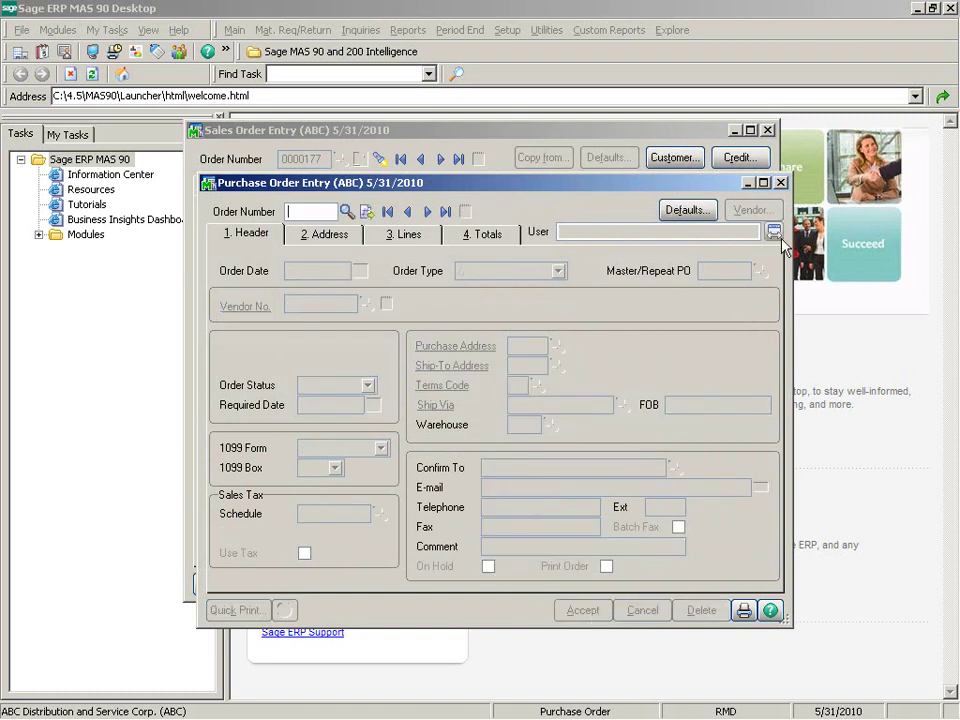
pyautogui.click(781, 184)
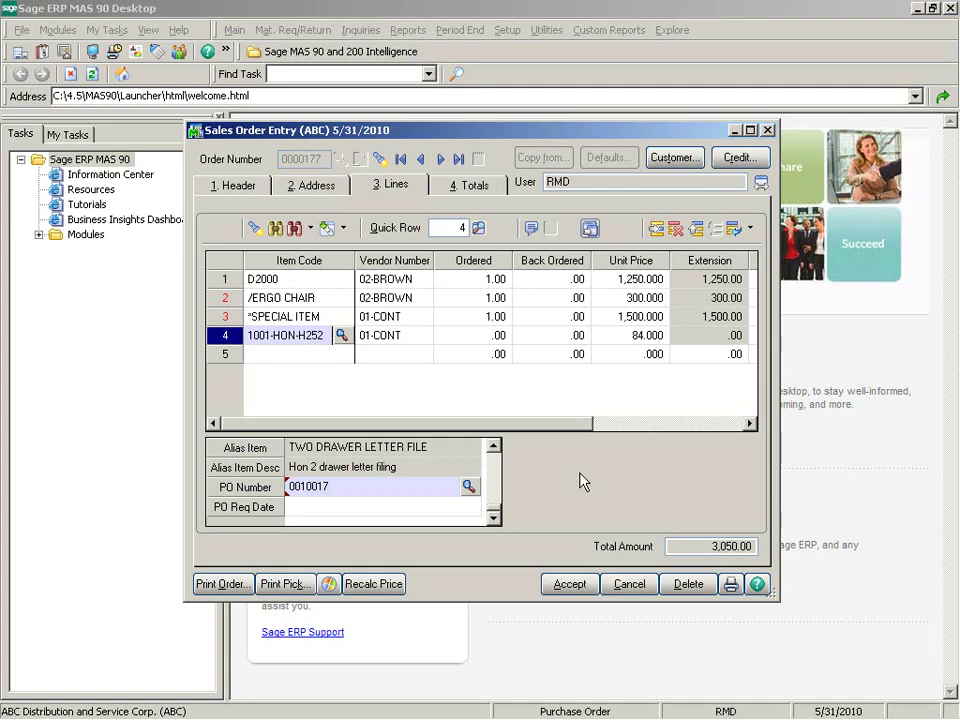
# Set the ordered quantity of the 1001-HON-H252 sales order line to 1
pyautogui.click(498, 336)
pyautogui.write('1')
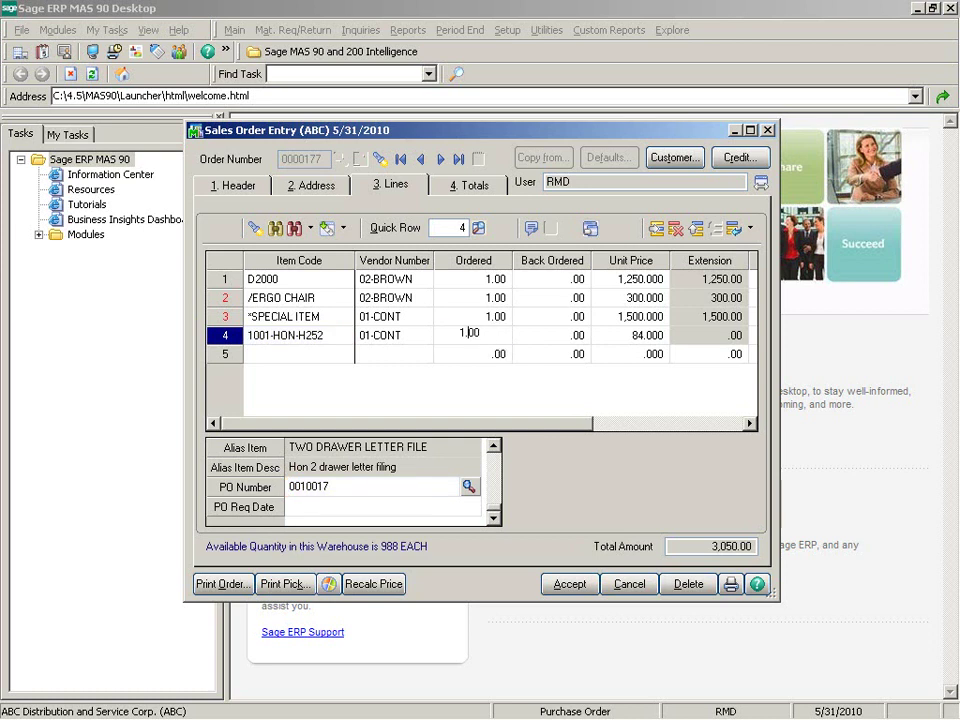
pyautogui.press('Tab')
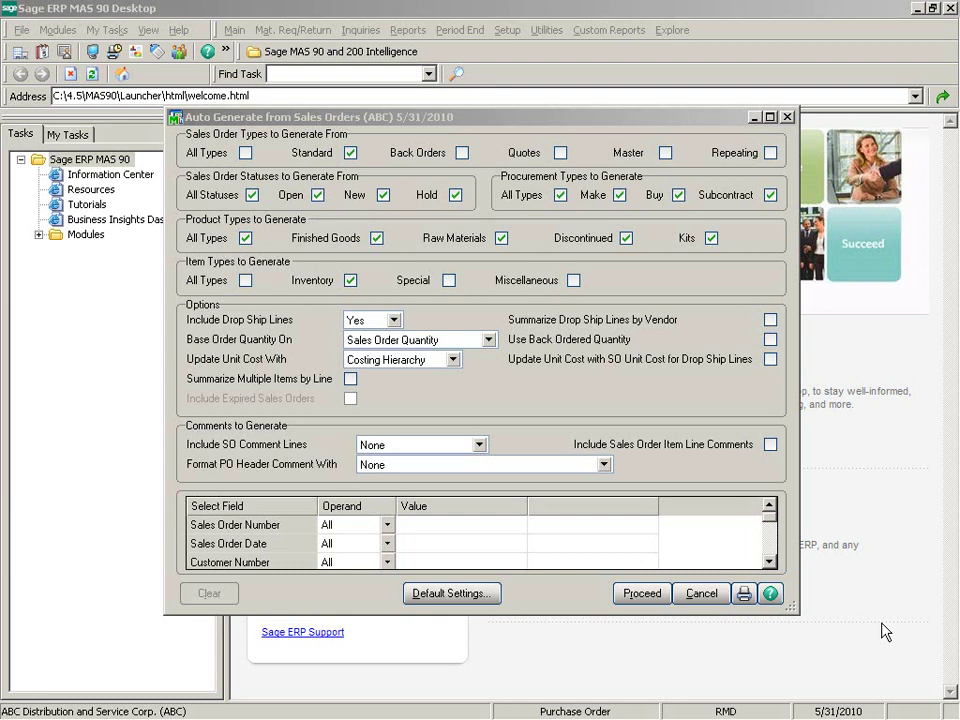
# In the default settings for Auto Generate from Sales Orders, include all item types and drop ship lines, leaving drop ship lines unsummarized by vendor
pyautogui.click(491, 594)
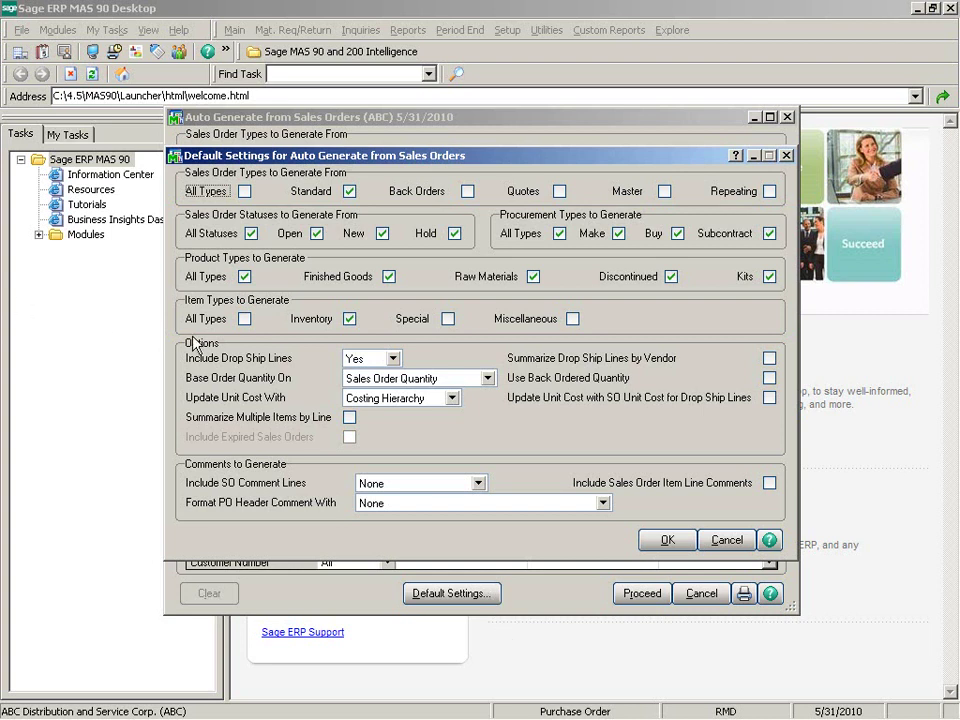
pyautogui.click(244, 319)
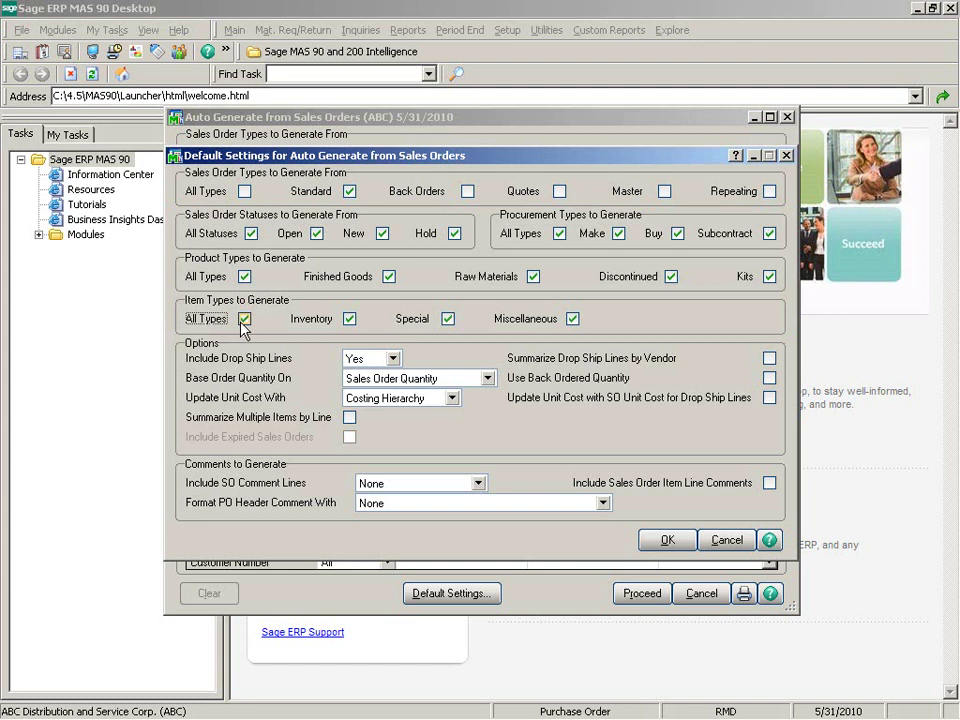
pyautogui.click(394, 358)
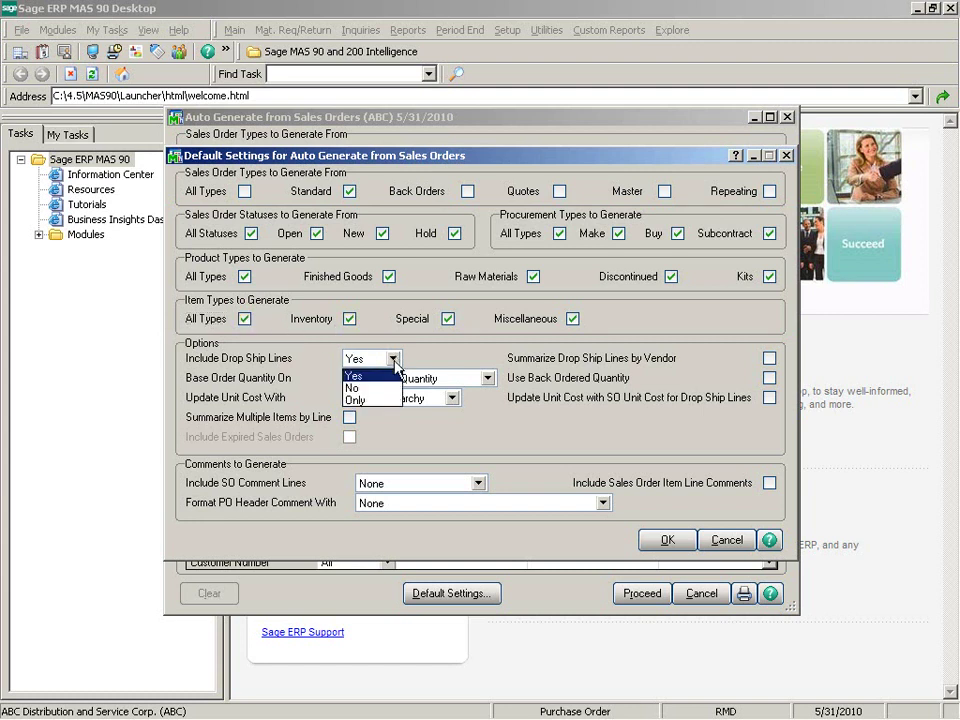
pyautogui.click(393, 375)
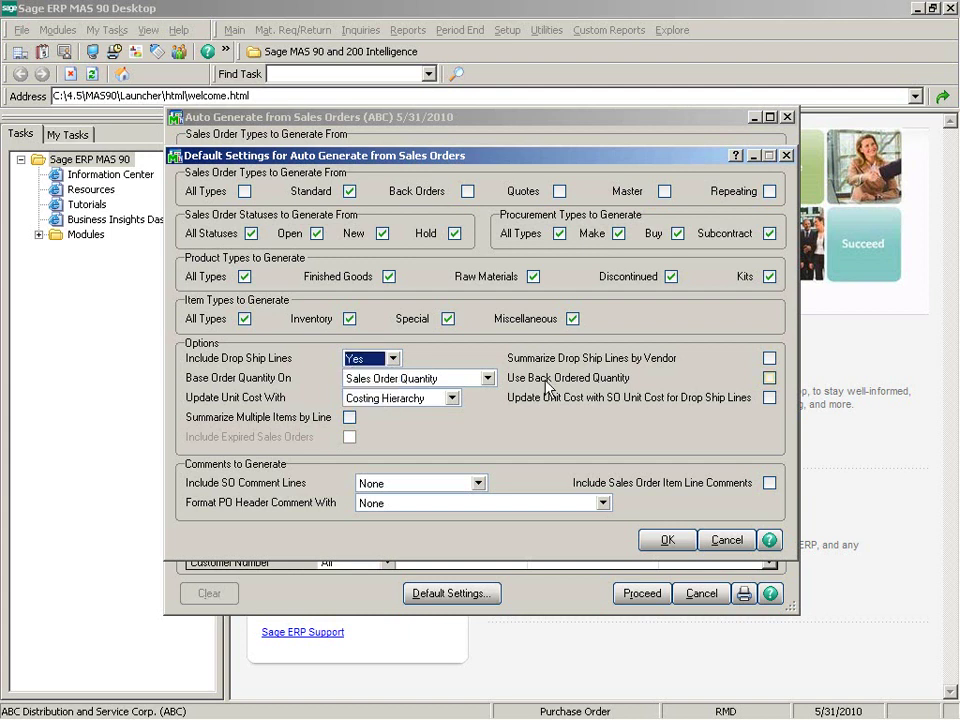
pyautogui.click(769, 358)
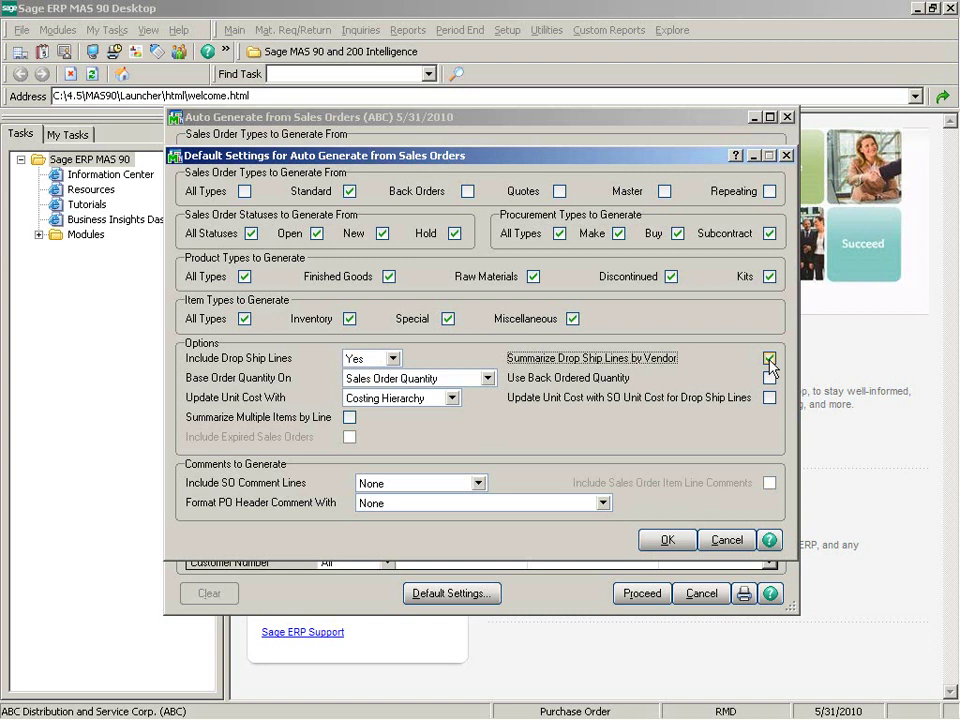
pyautogui.click(769, 358)
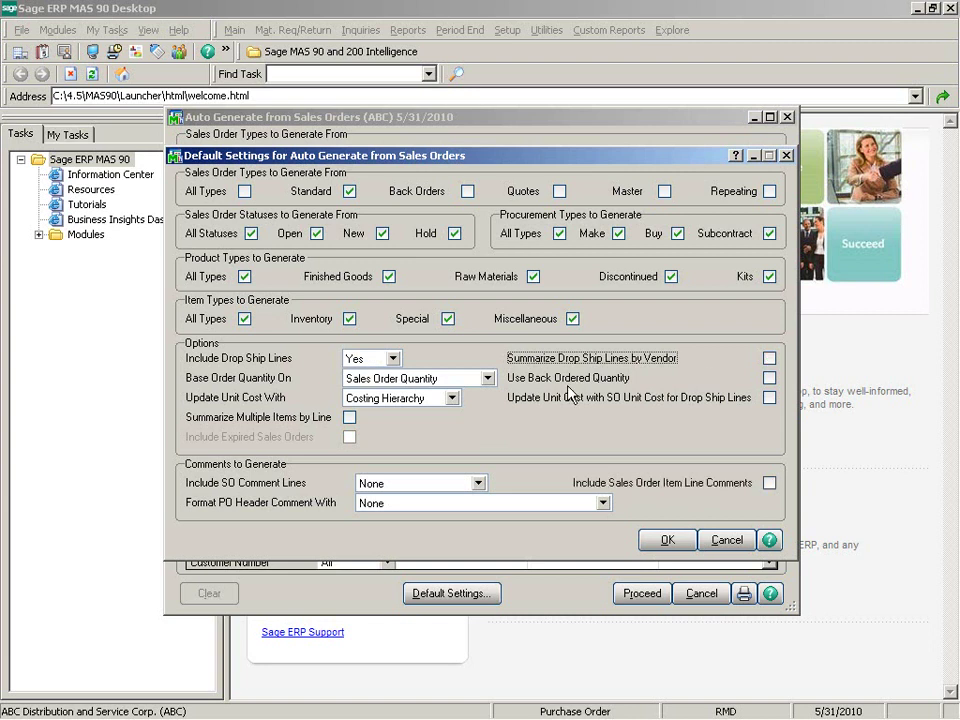
# Base the default order quantity on Sales Order Quantity without back ordered quantities, and update unit cost with Costing Hierarchy
pyautogui.click(488, 378)
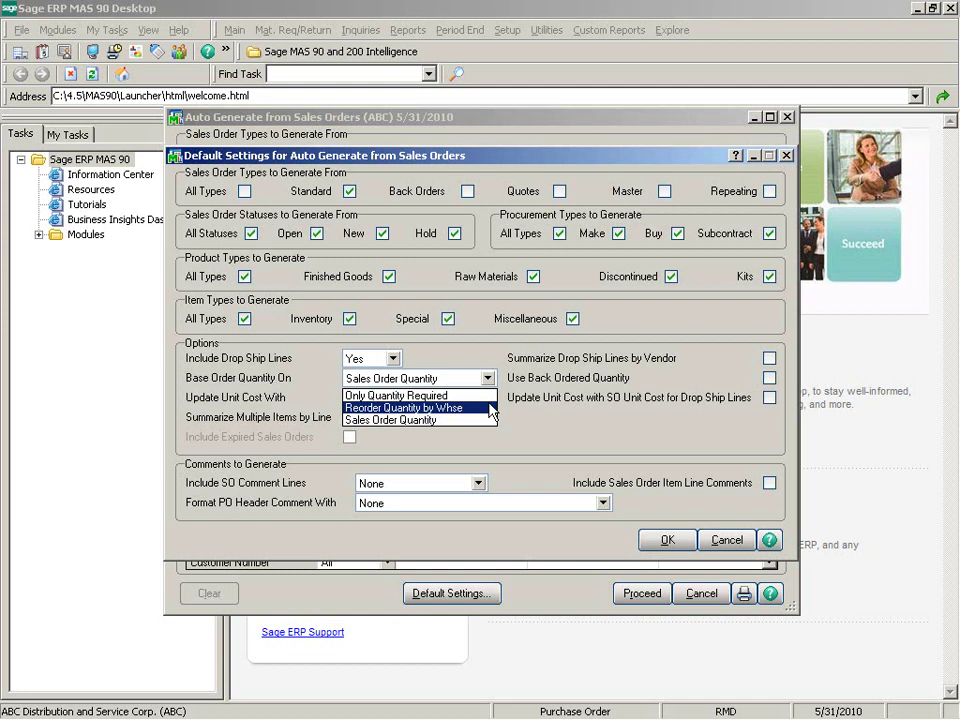
pyautogui.click(482, 420)
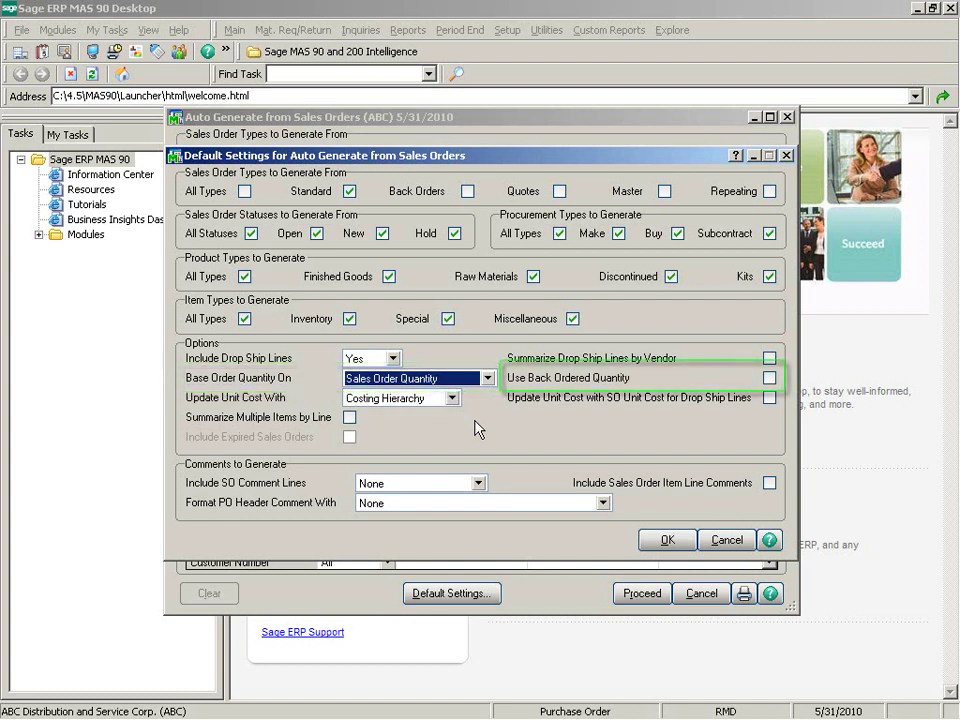
pyautogui.click(769, 379)
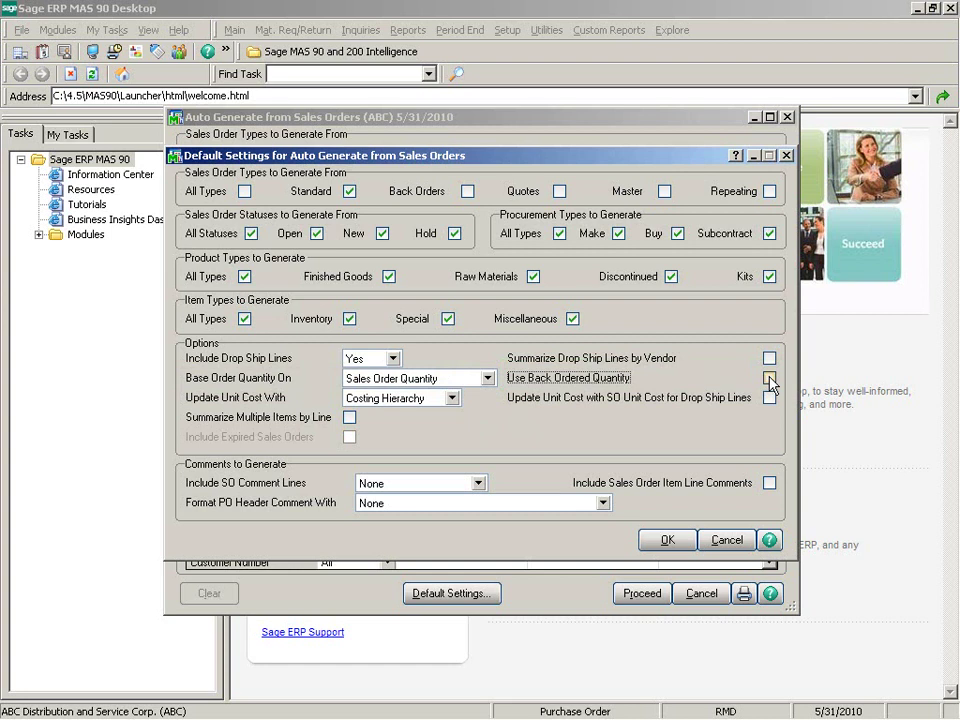
pyautogui.click(452, 398)
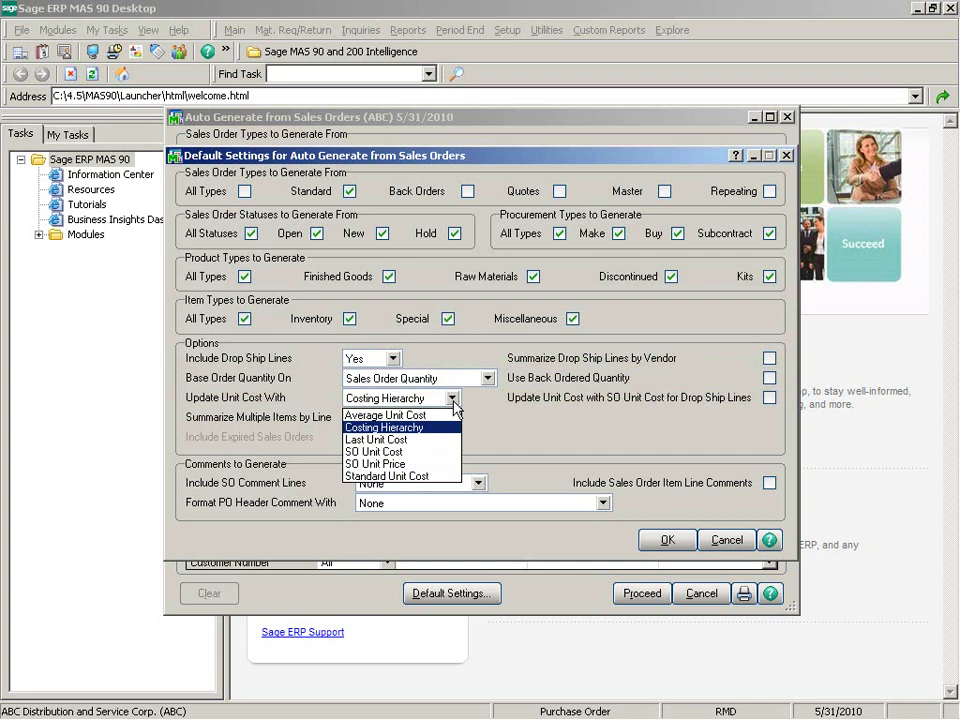
pyautogui.click(450, 427)
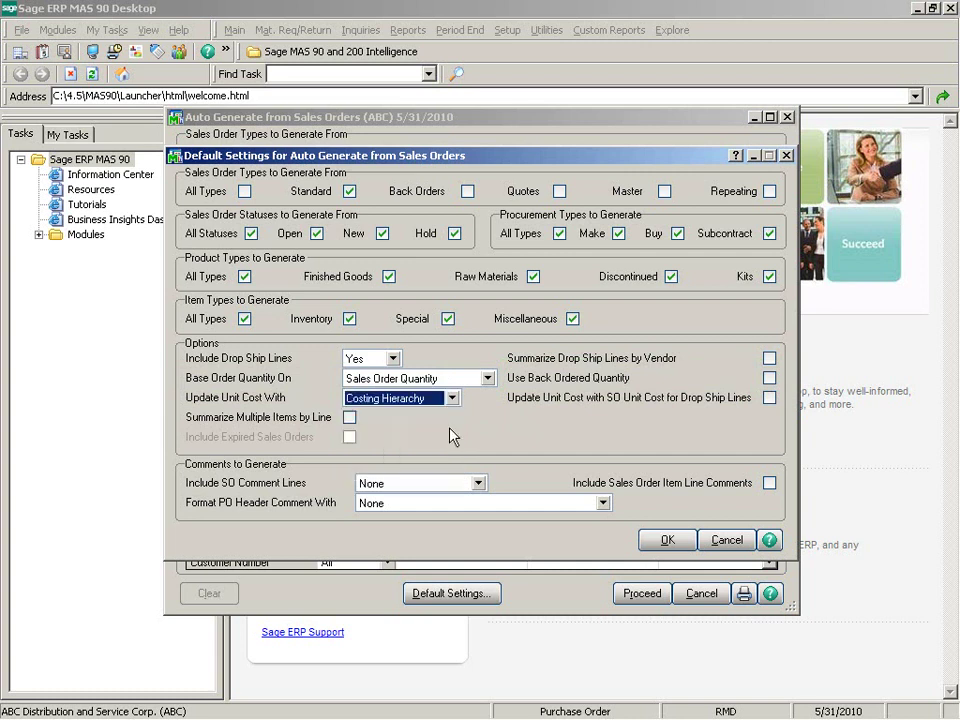
# Include SO comment lines Following the Item Only and sales order item line comments, format the PO header comment with Customer PO No., and save the defaults
pyautogui.click(769, 398)
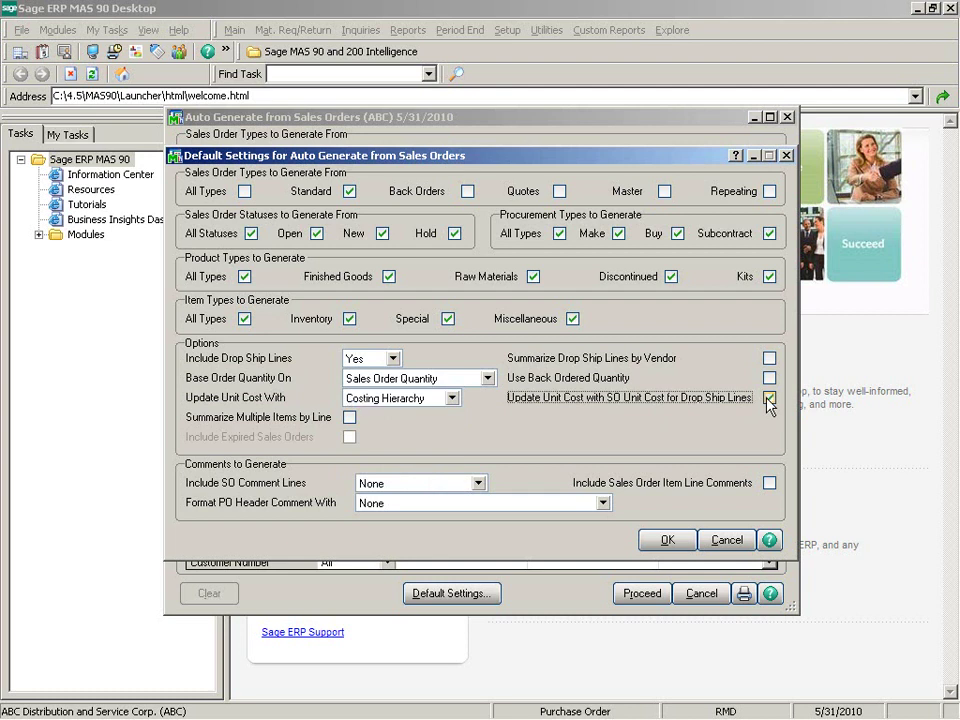
pyautogui.click(769, 399)
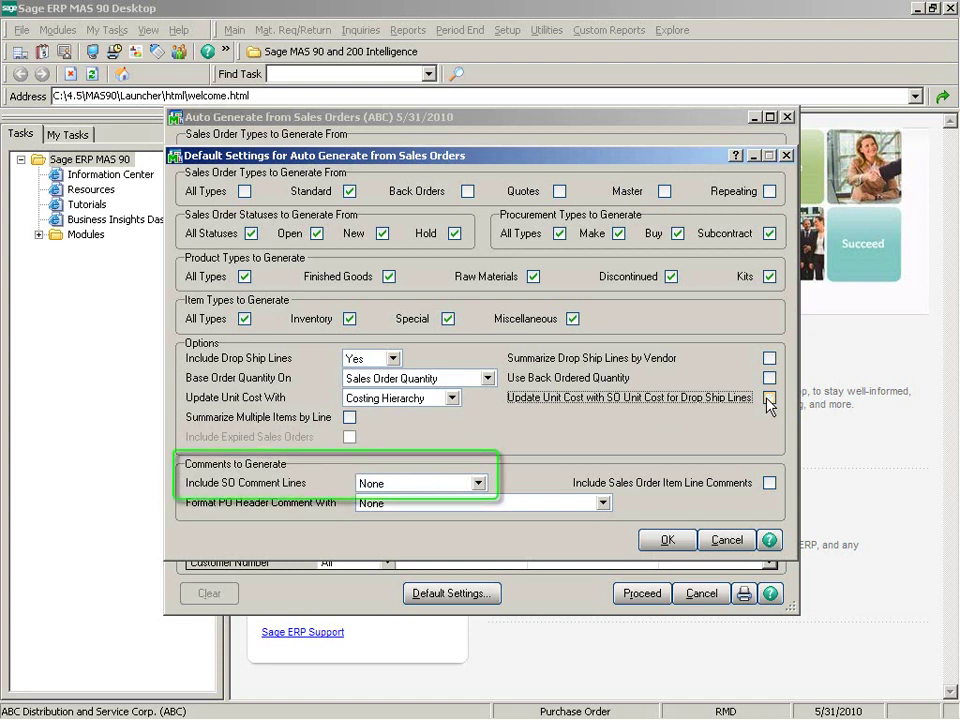
pyautogui.click(479, 485)
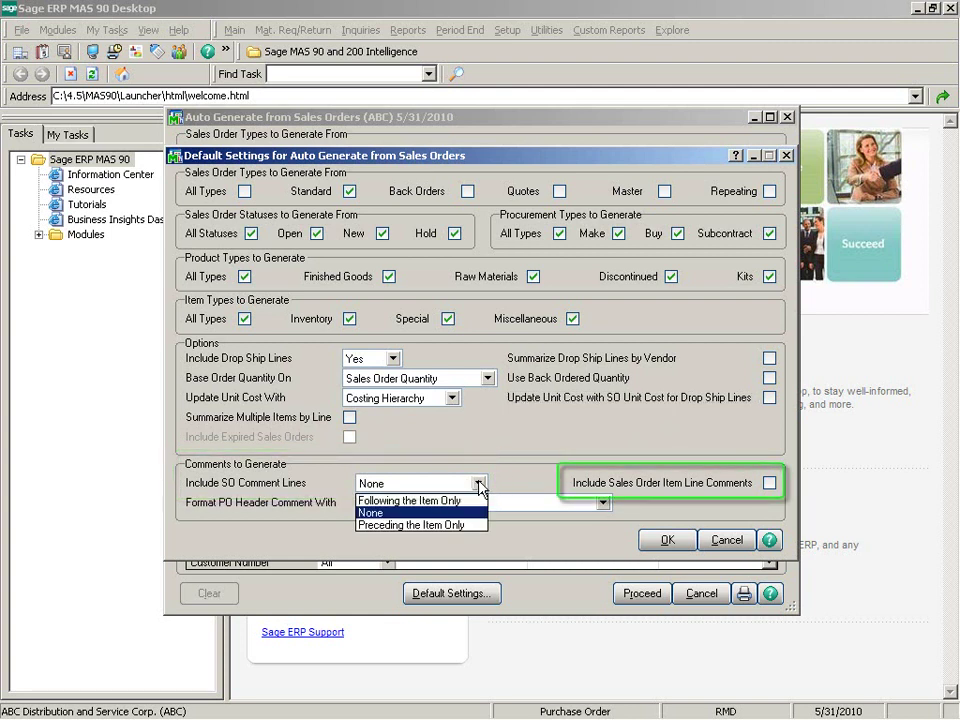
pyautogui.click(478, 500)
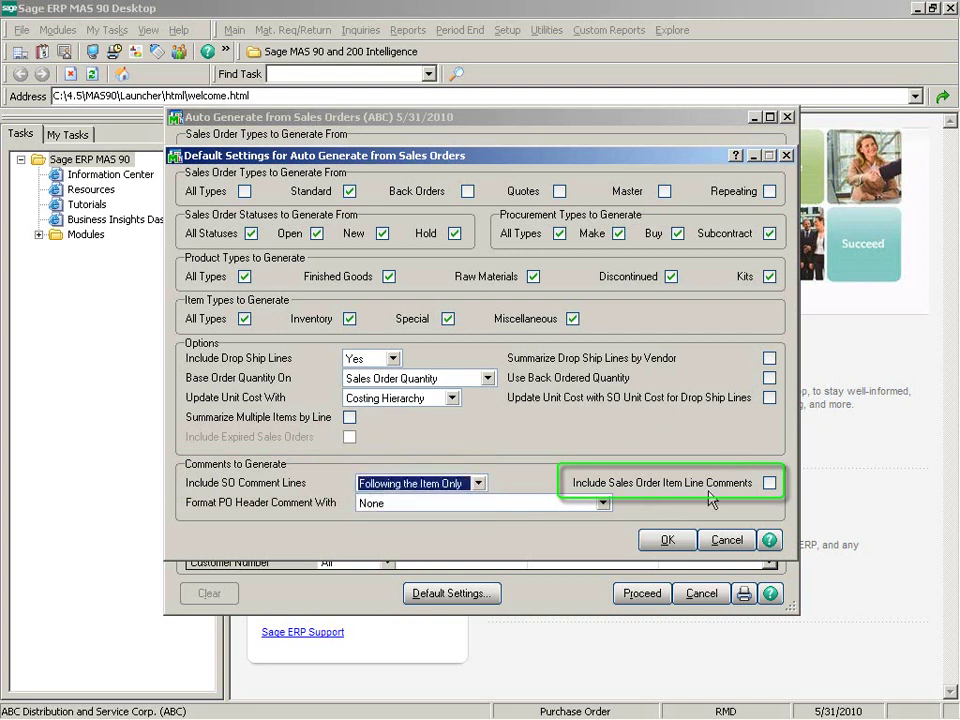
pyautogui.click(769, 483)
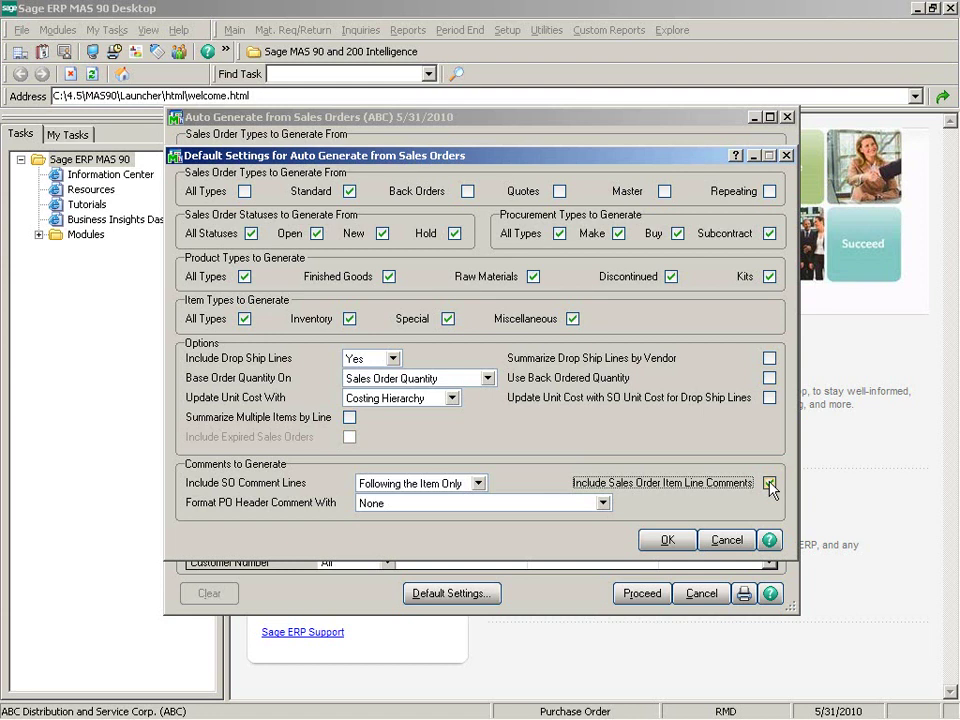
pyautogui.click(603, 503)
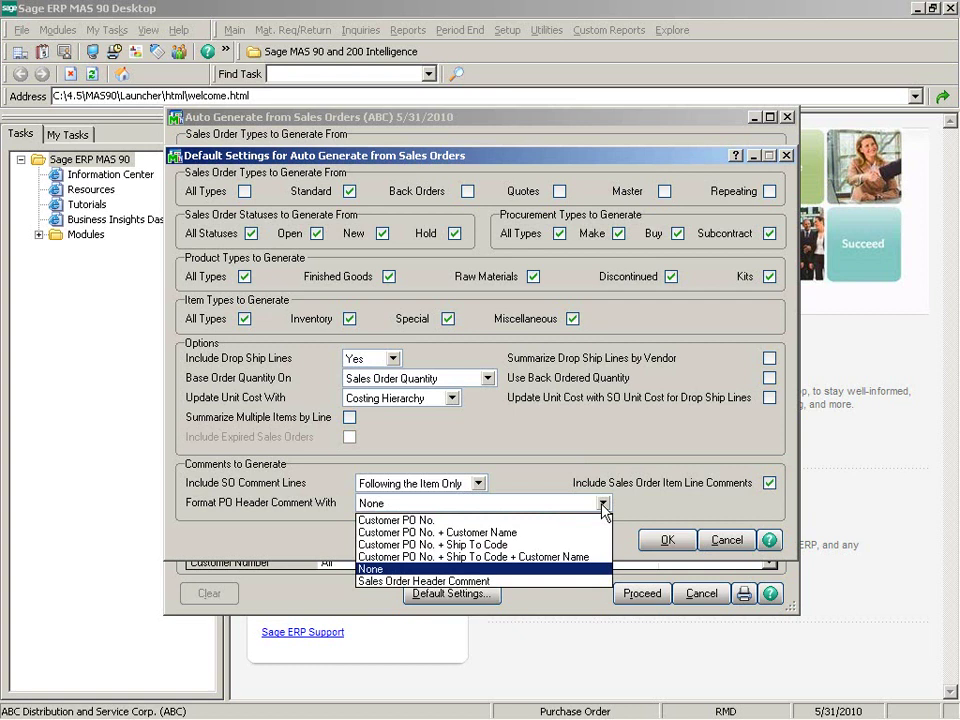
pyautogui.click(607, 520)
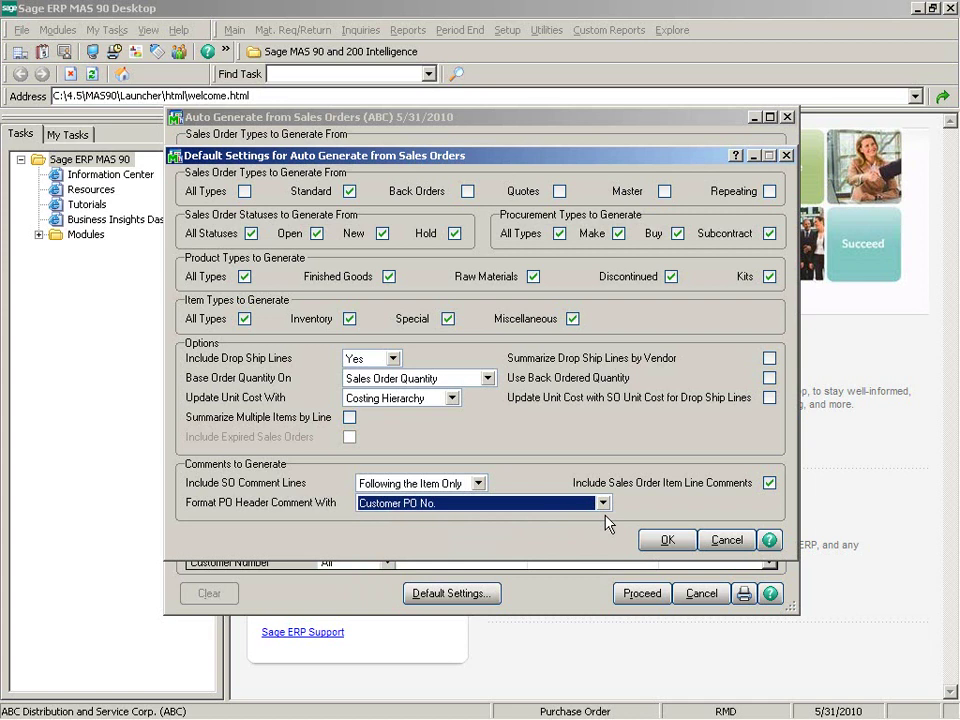
pyautogui.click(665, 541)
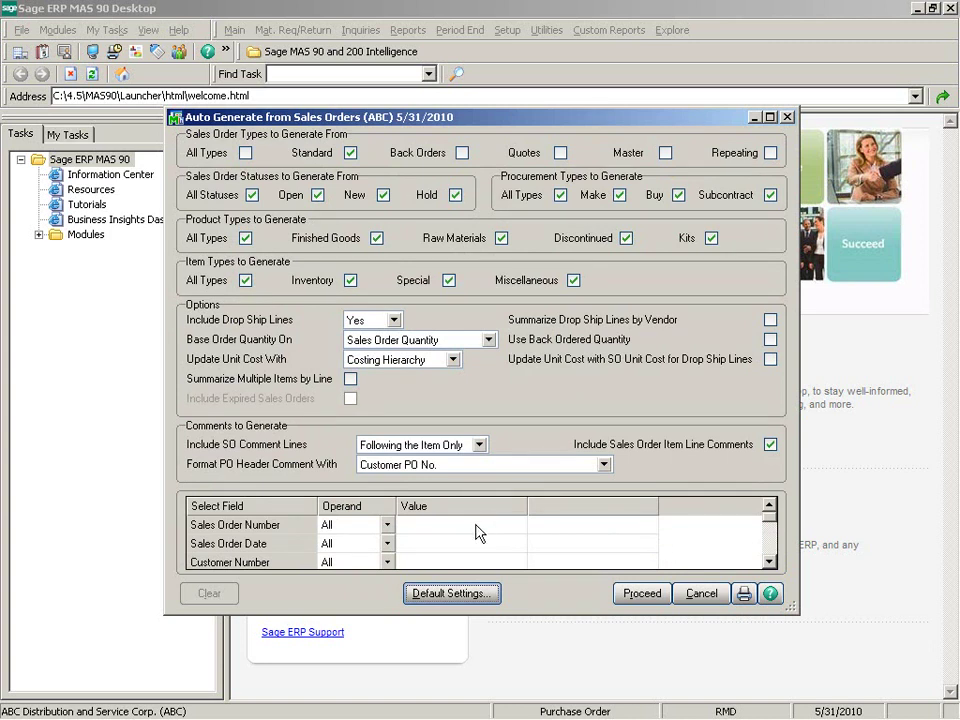
# Limit the auto generation to a Sales Order Number Equal to the Capri Sailing Ships order dated 5/31/2010 and proceed with the selection
pyautogui.click(387, 524)
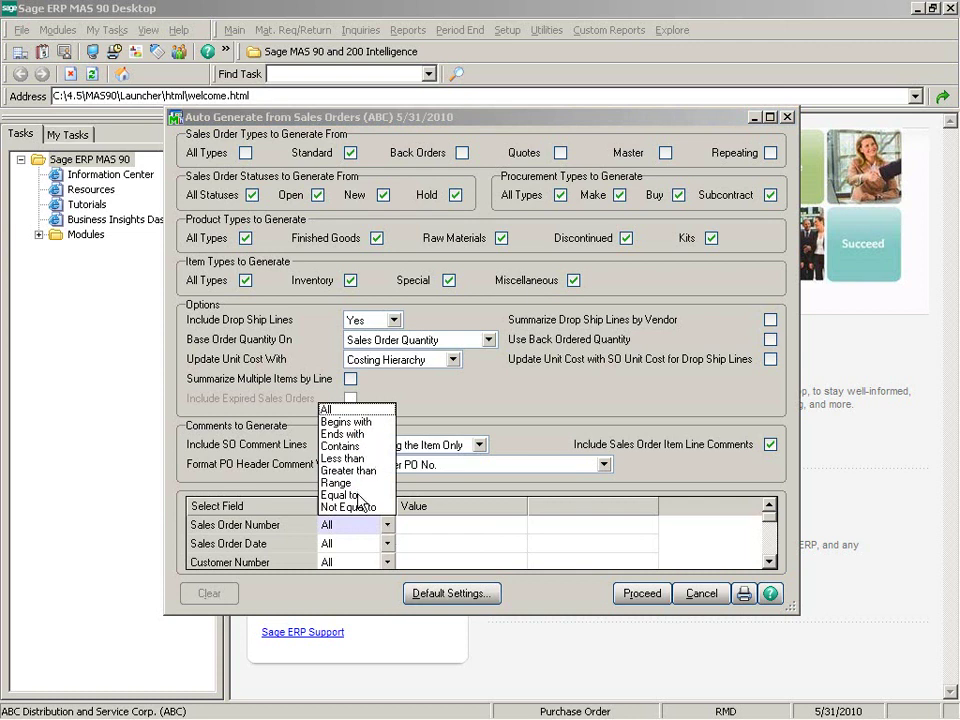
pyautogui.click(366, 495)
pyautogui.click(415, 520)
pyautogui.click(515, 524)
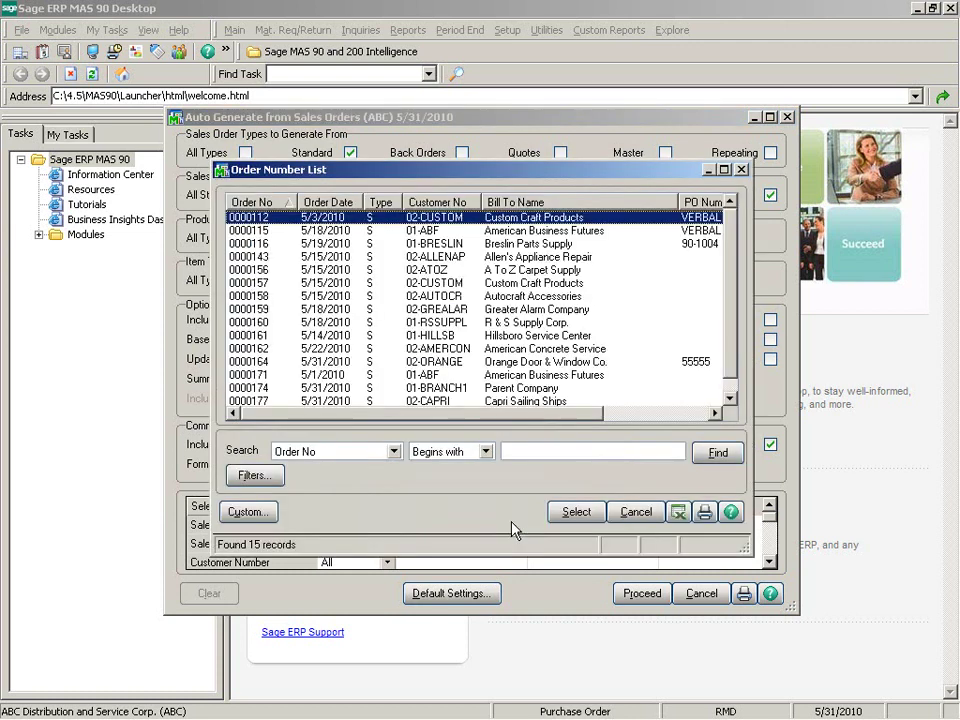
pyautogui.click(729, 397)
pyautogui.doubleClick(334, 389)
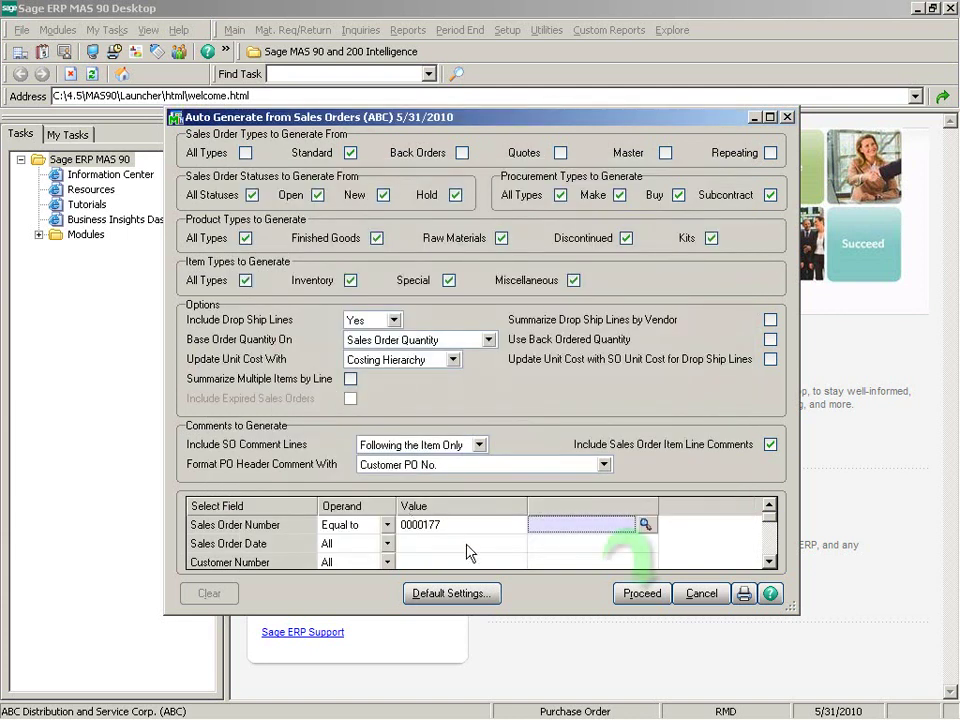
pyautogui.click(641, 594)
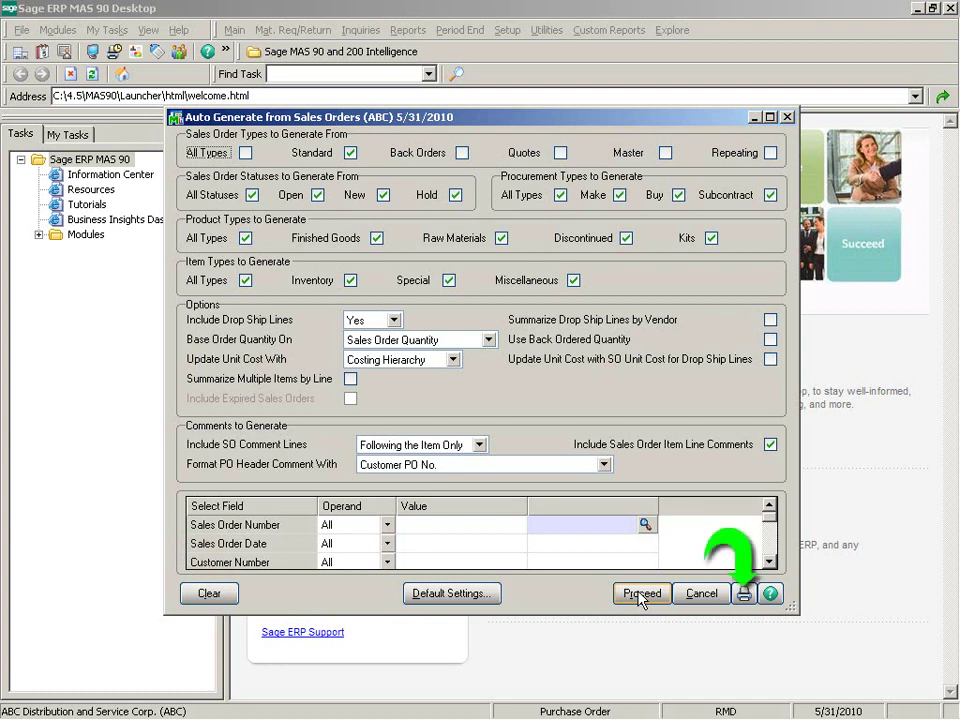
# Preview the Auto Generate from Sales Orders Listing, review its standard and drop ship item pages, and close the preview
pyautogui.click(745, 593)
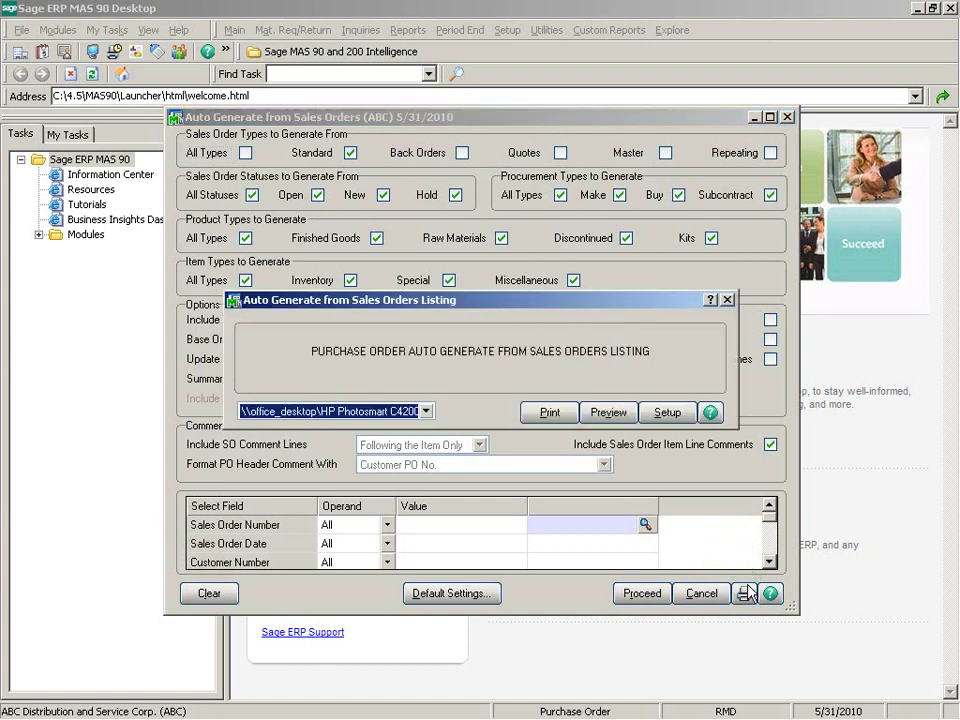
pyautogui.click(608, 412)
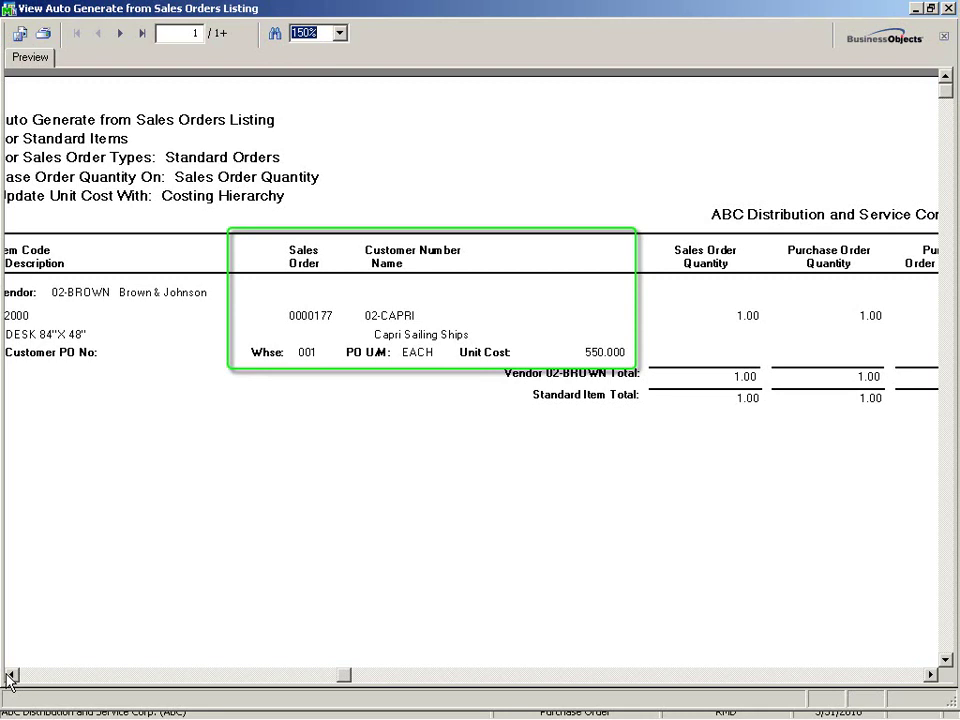
pyautogui.click(123, 37)
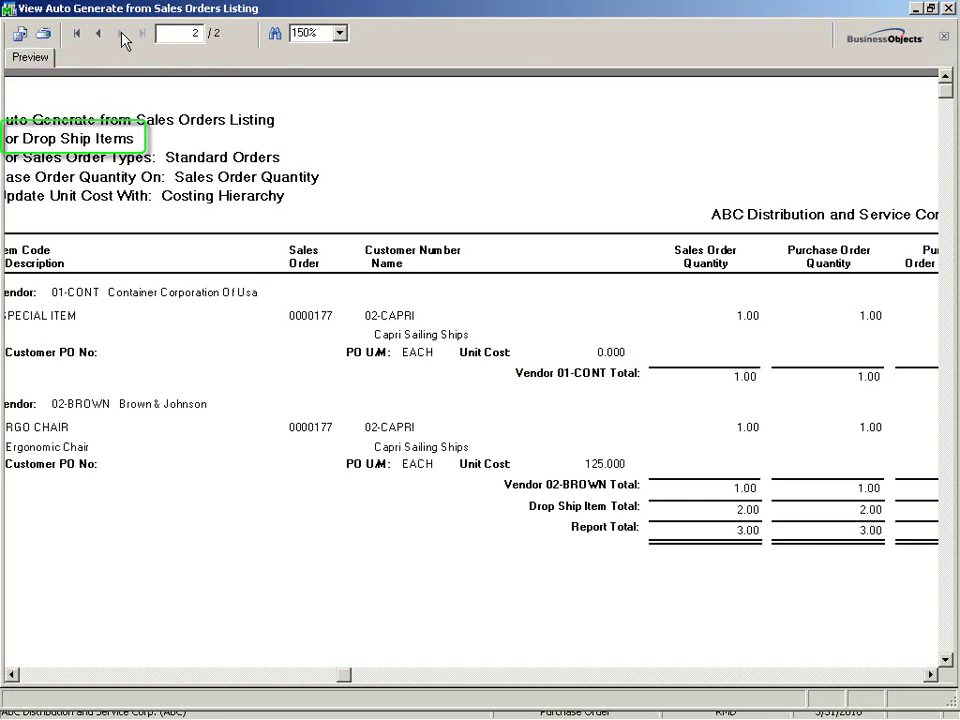
pyautogui.click(950, 9)
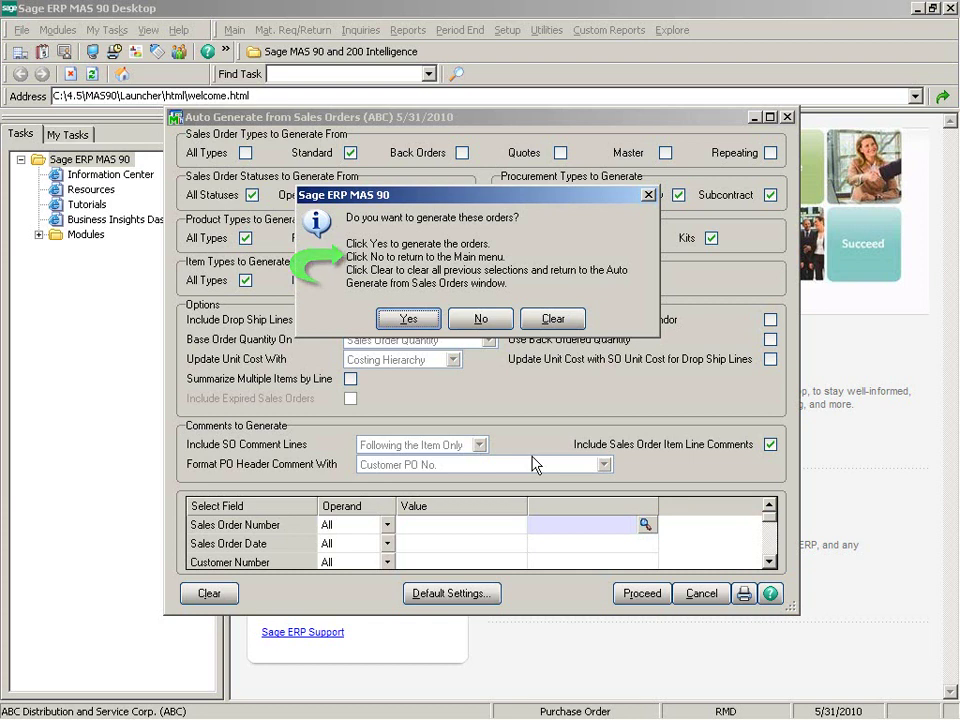
# Generate the purchase orders, preview the Purchase Order Number Assignment Listing and close it
pyautogui.click(410, 318)
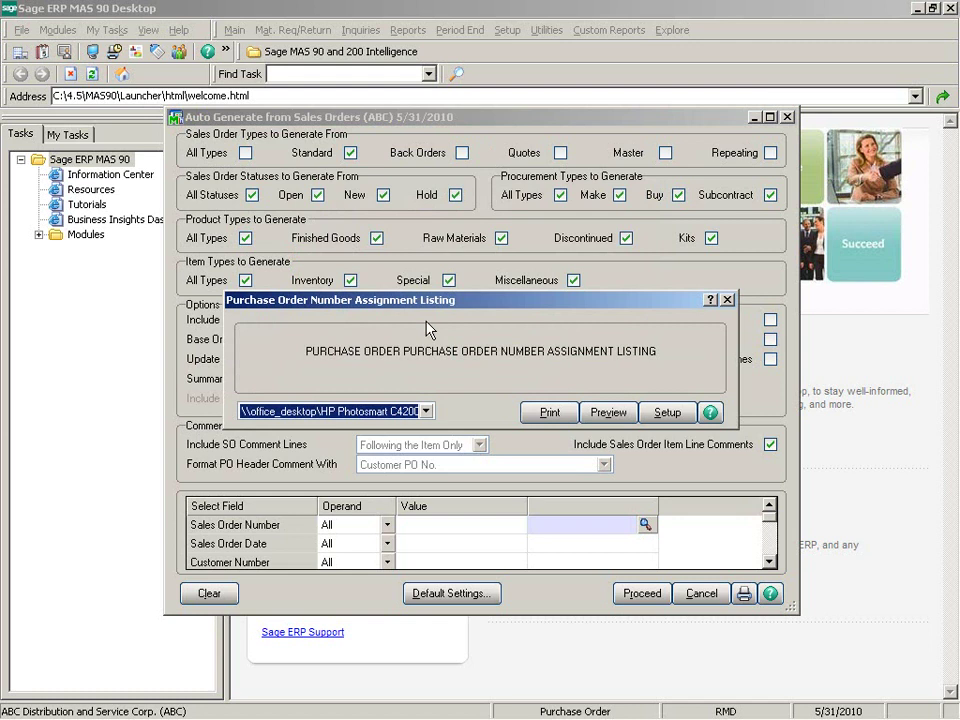
pyautogui.click(620, 412)
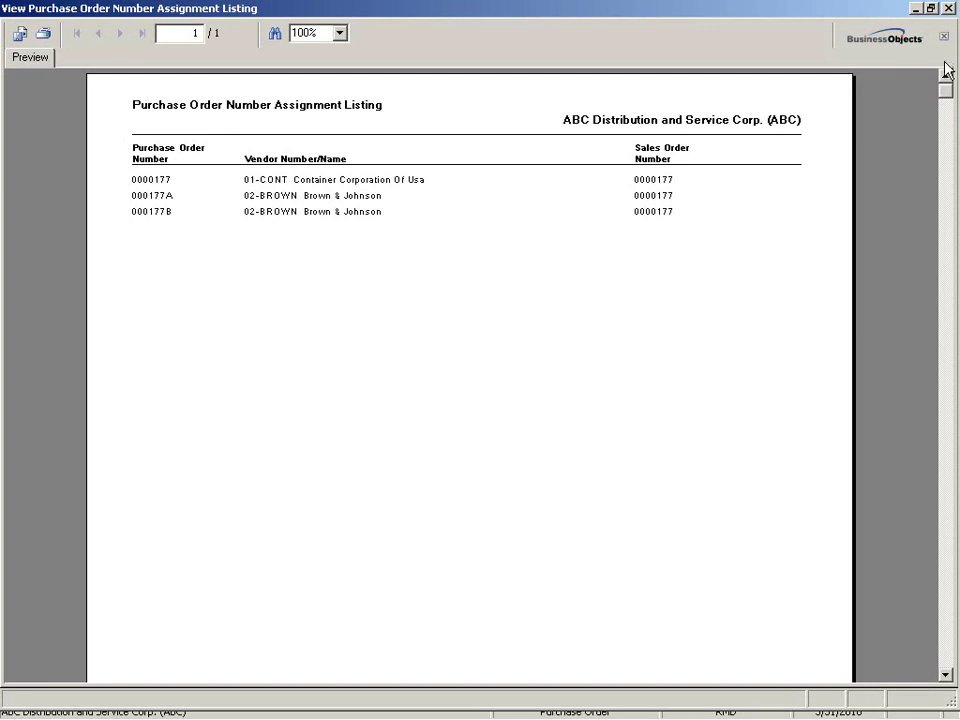
pyautogui.click(949, 9)
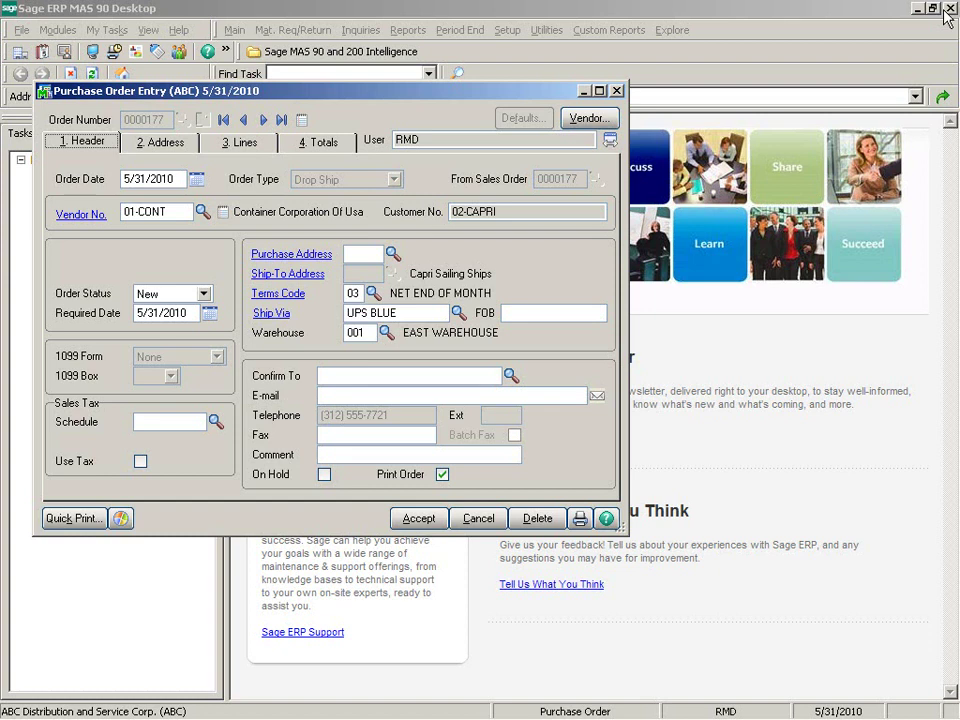
# Check the Sales Order No. and Customer PO No. fields of the *SPECIAL ITEM line in the generated drop ship purchase order
pyautogui.click(268, 146)
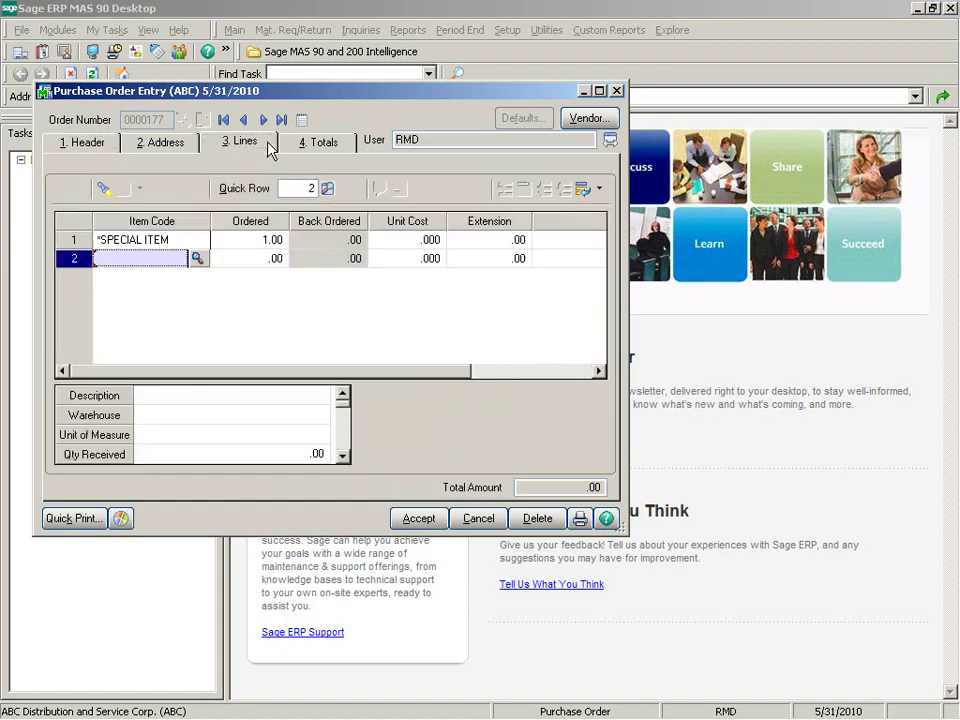
pyautogui.click(200, 240)
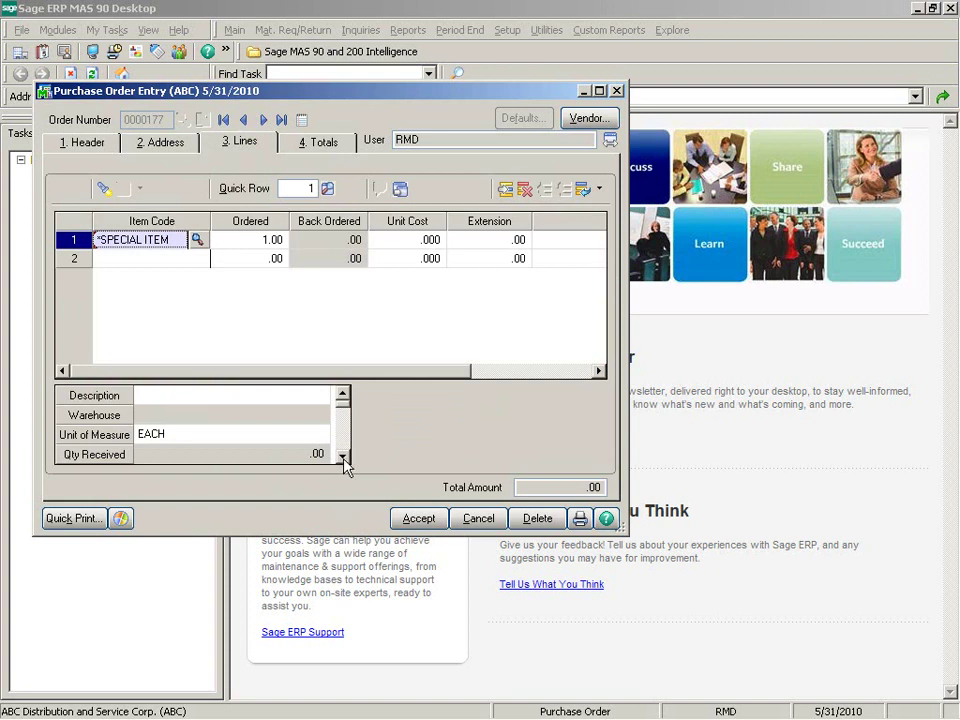
pyautogui.scroll(-1, 343, 457)
pyautogui.scroll(-4, 344, 462)
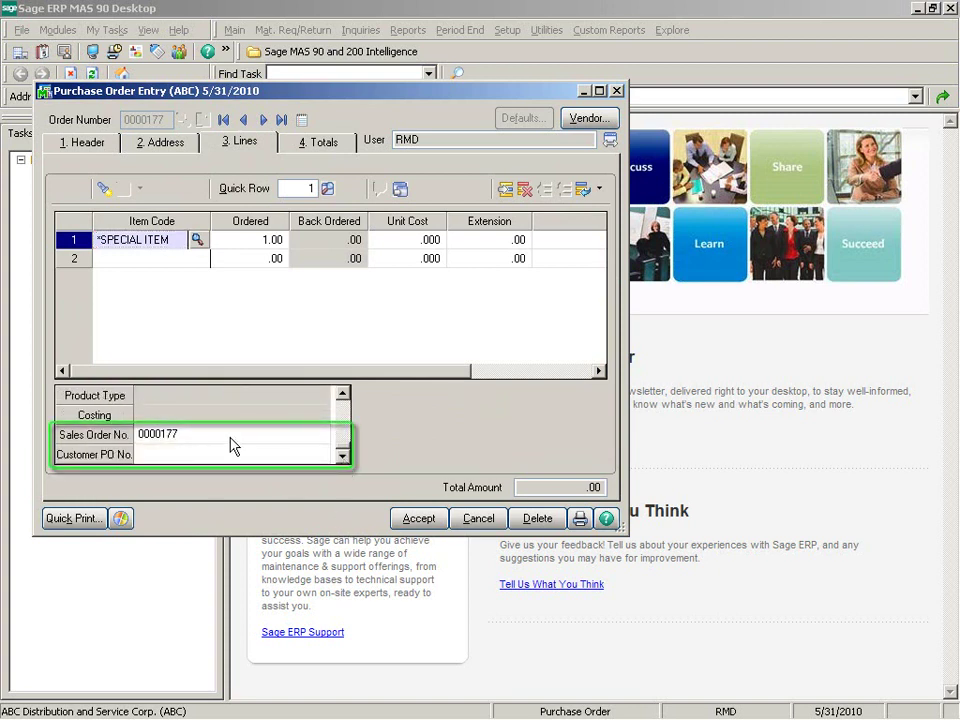
pyautogui.click(179, 436)
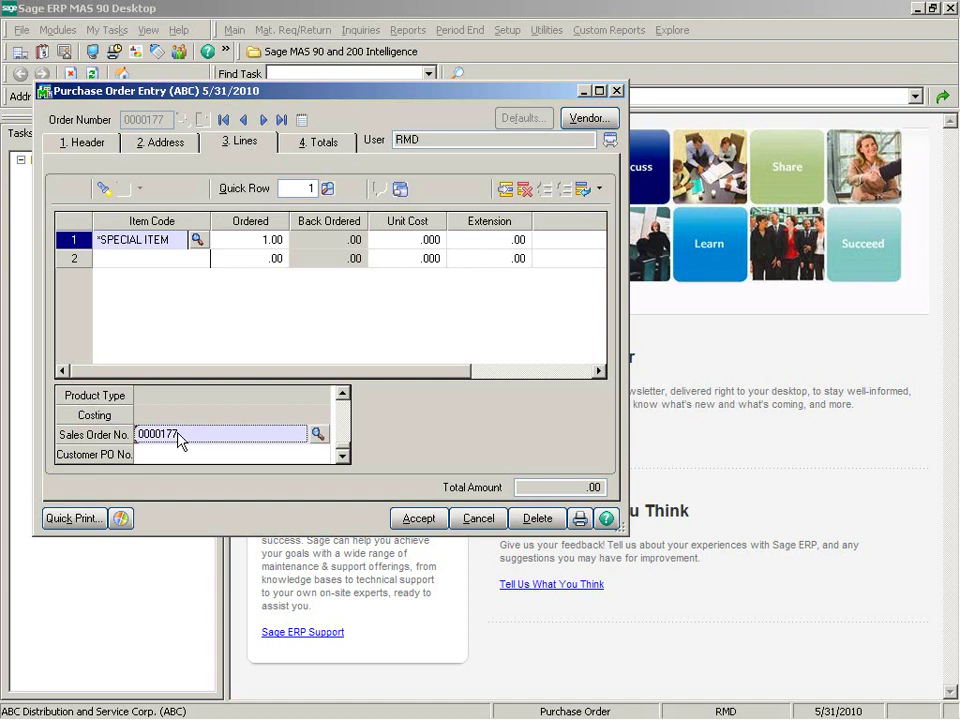
# Examine the PO Number and PO Req Date fields of the *SPECIAL ITEM line in the originating Capri Sailing Ships sales order
pyautogui.click(406, 192)
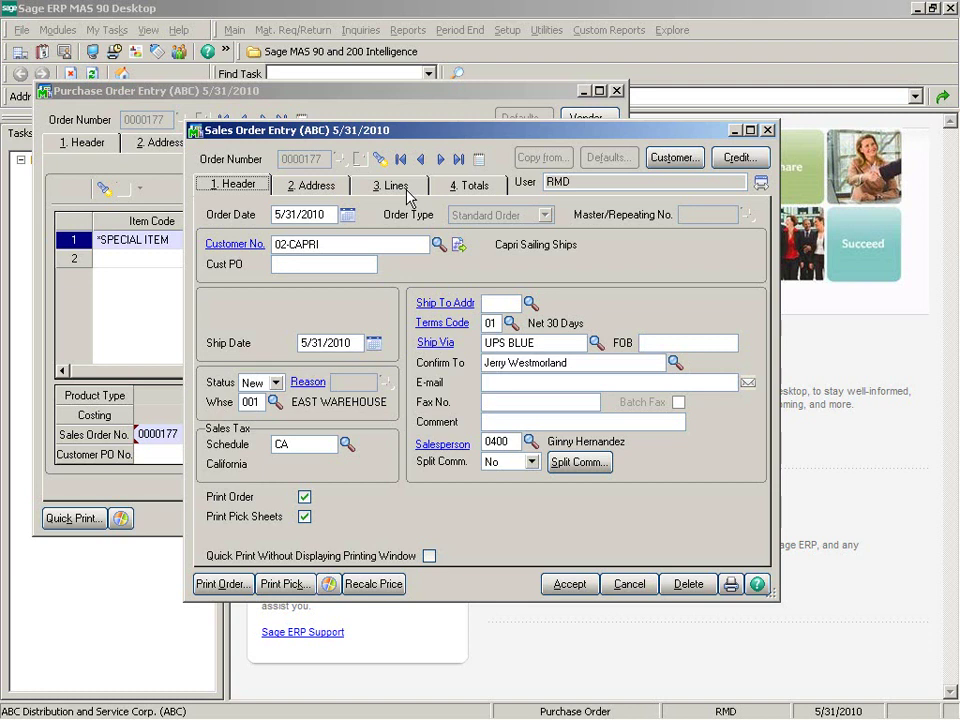
pyautogui.click(406, 190)
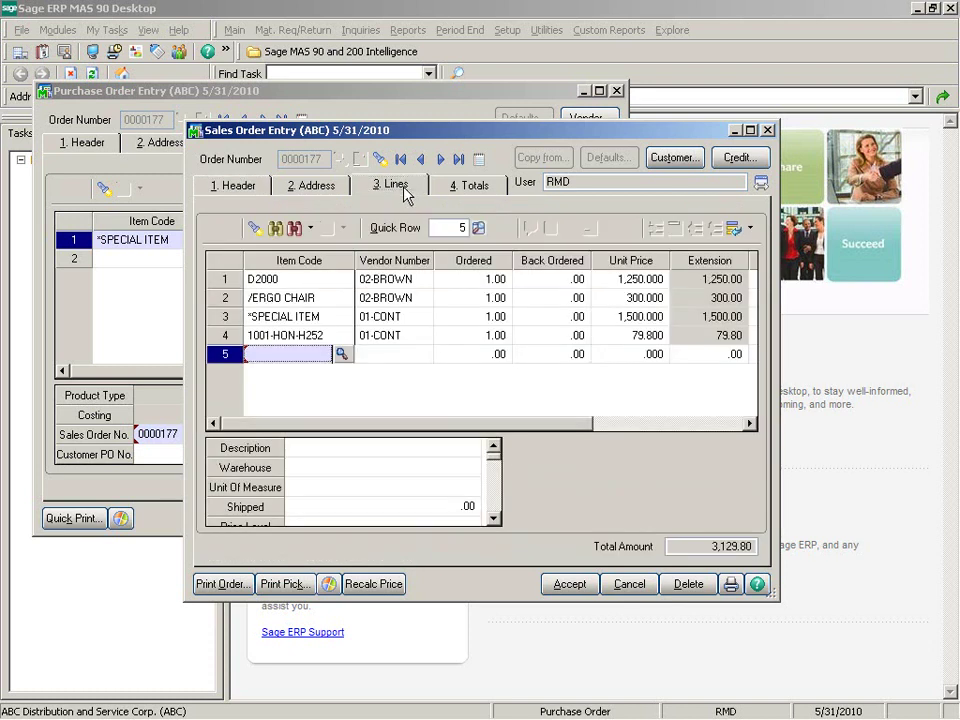
pyautogui.click(493, 518)
pyautogui.click(493, 518)
pyautogui.click(493, 518)
pyautogui.click(493, 518)
pyautogui.click(493, 518)
pyautogui.click(493, 518)
pyautogui.click(493, 518)
pyautogui.click(493, 518)
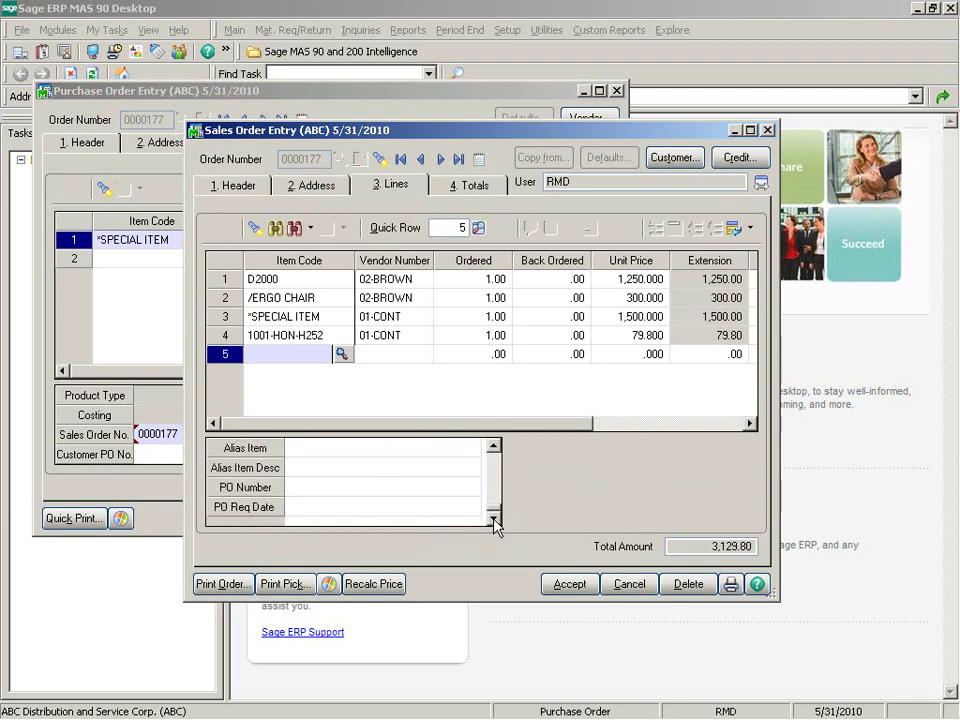
pyautogui.click(493, 447)
pyautogui.click(493, 447)
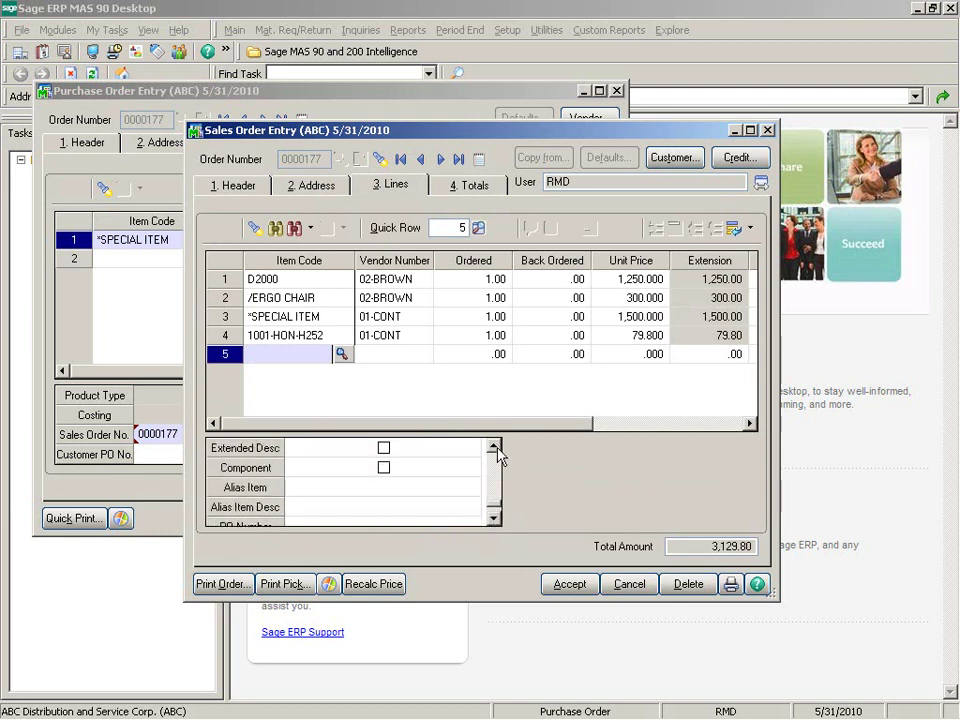
pyautogui.click(328, 320)
pyautogui.click(494, 518)
pyautogui.click(494, 518)
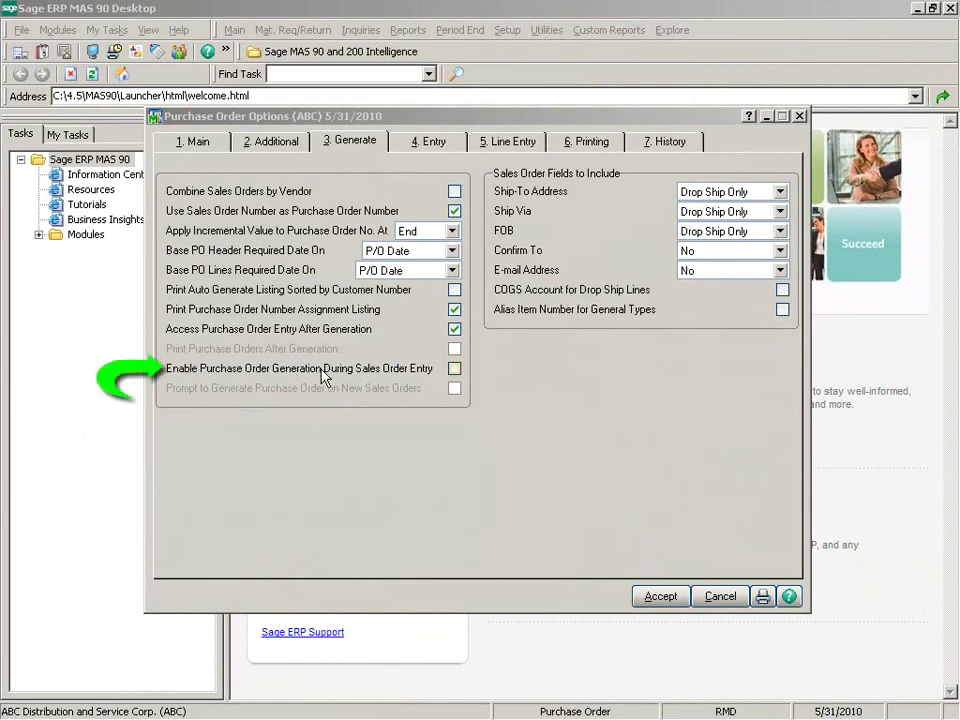
# In Purchase Order Options, enable generation during Sales Order Entry, prompting on new sales orders and printing after generation, disable accessing Purchase Order Entry, and save
pyautogui.click(454, 369)
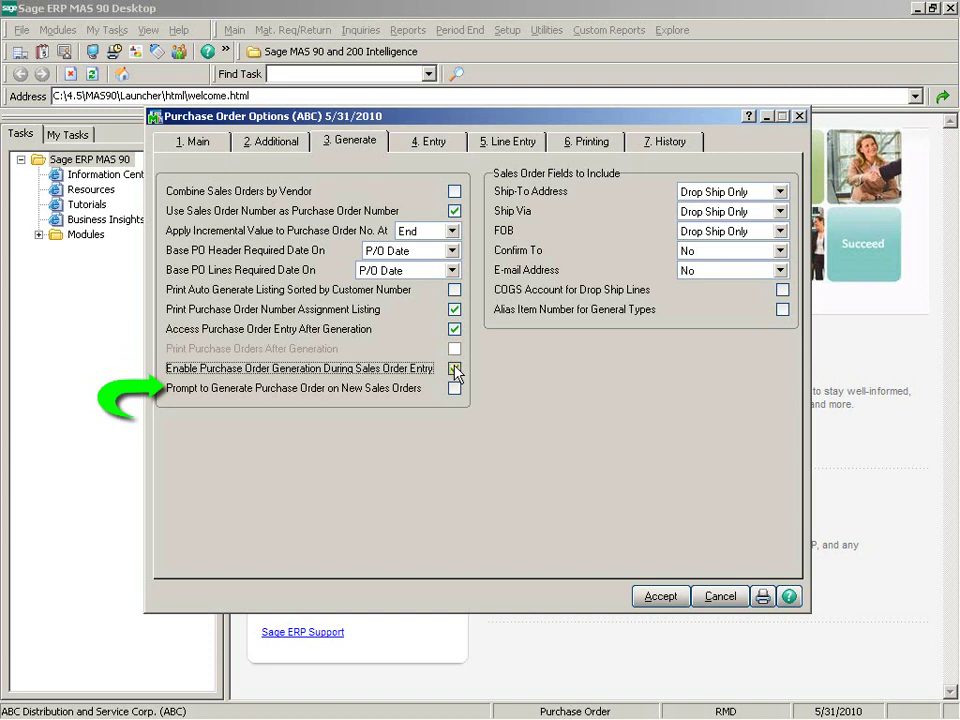
pyautogui.click(455, 388)
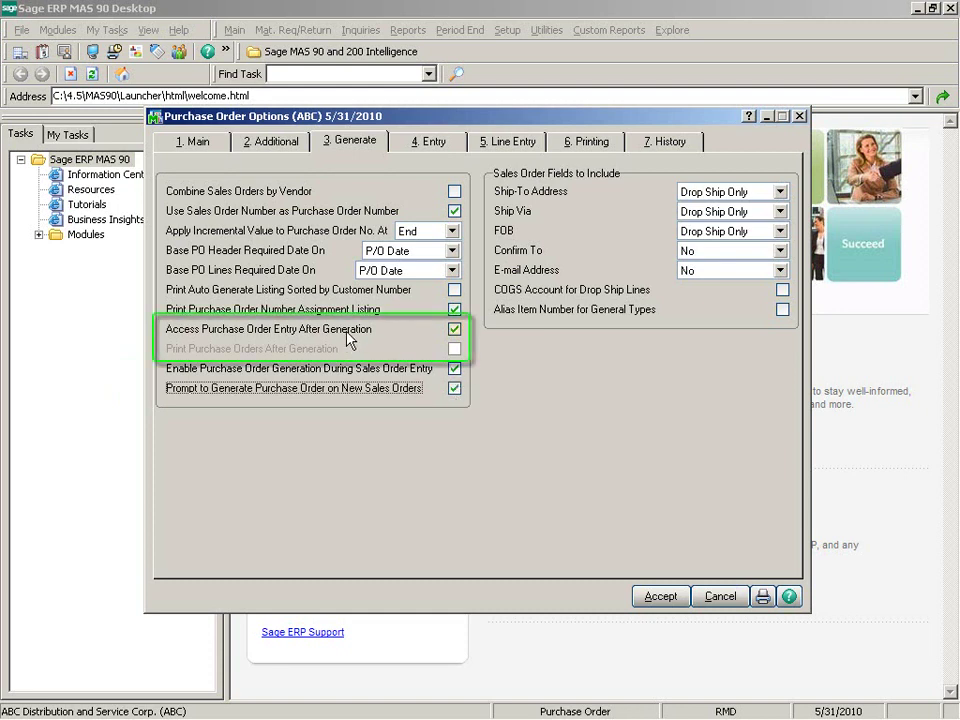
pyautogui.click(453, 330)
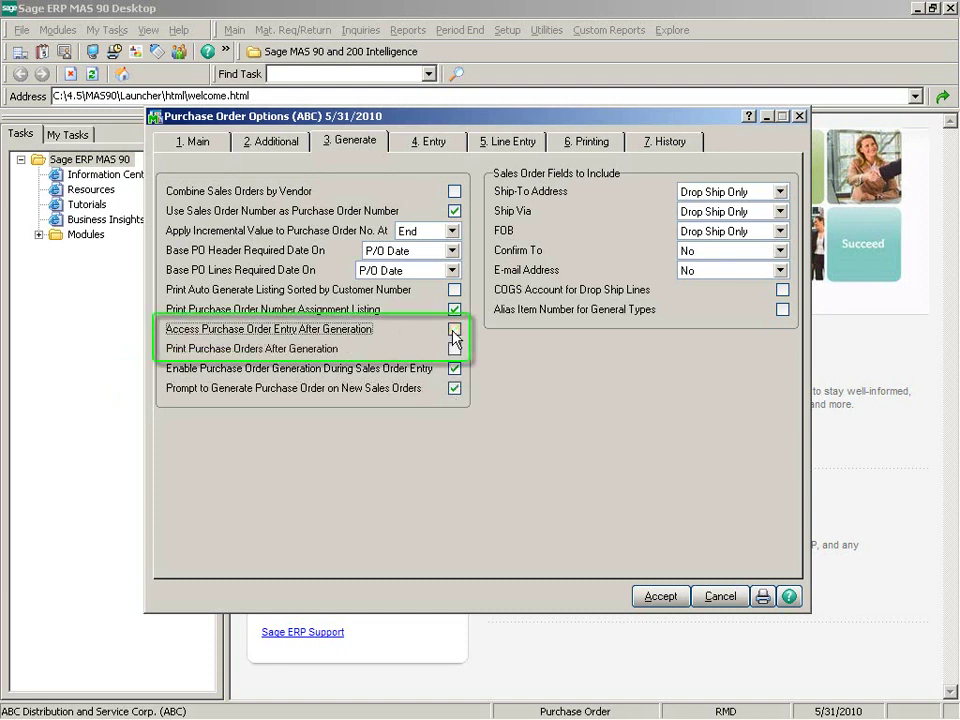
pyautogui.click(455, 348)
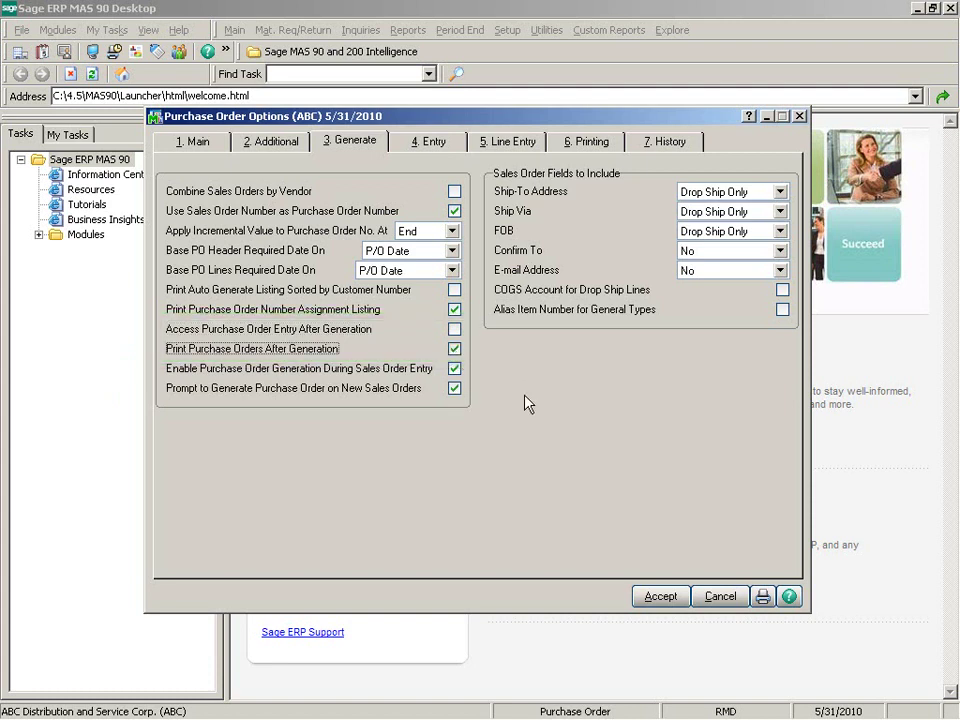
pyautogui.click(658, 597)
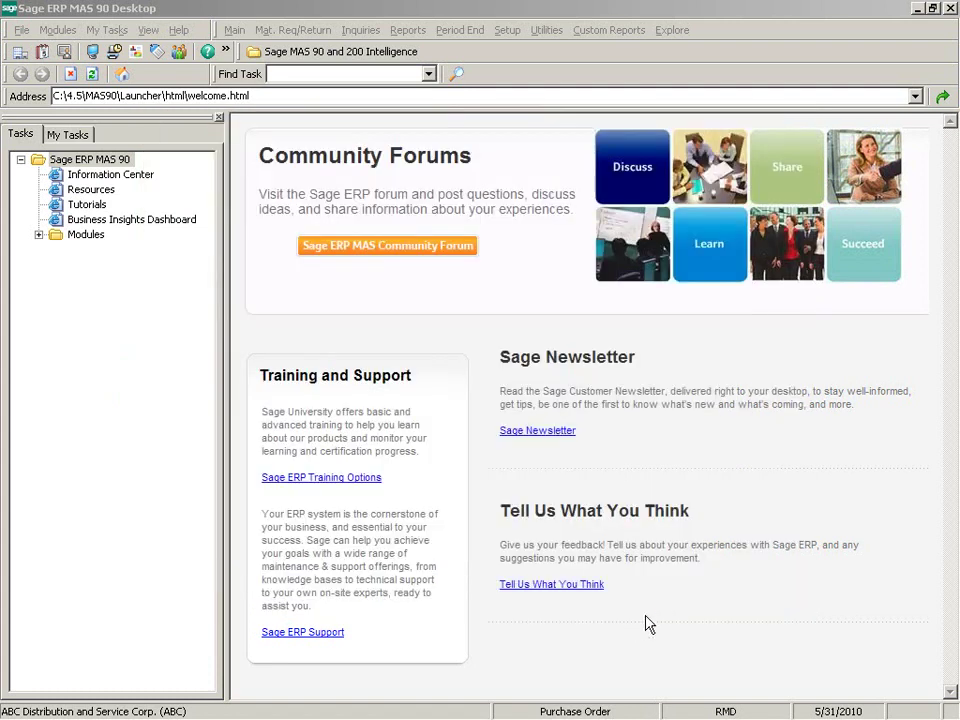
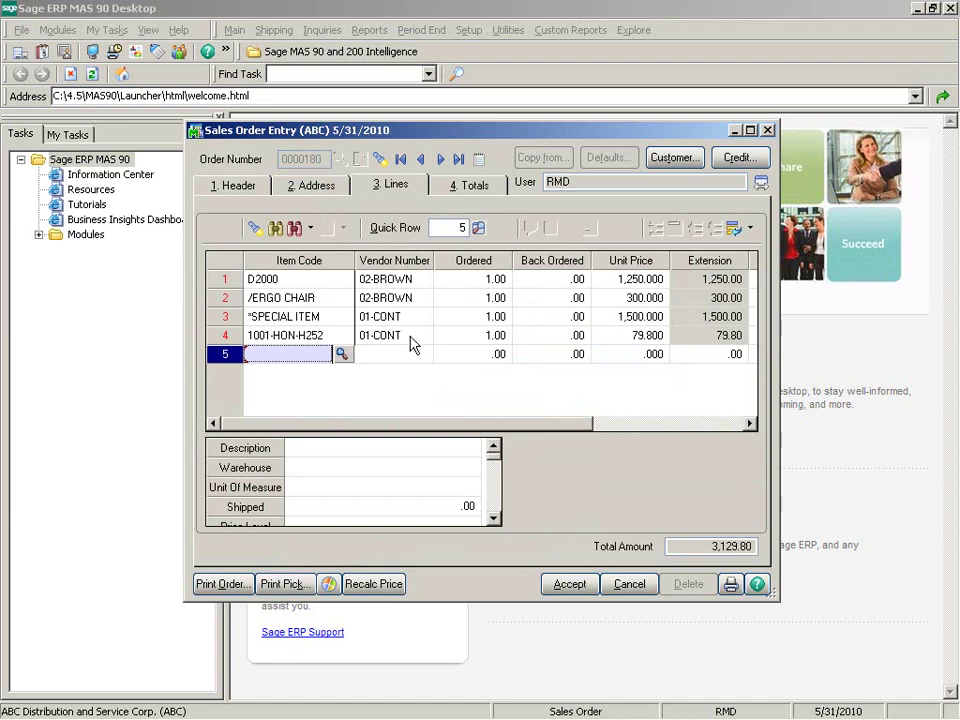
# Generate purchase orders from the Capri Sailing Ships sales order, saving its changes, and preview and close the Purchase Order Number Assignment Listing
pyautogui.click(465, 186)
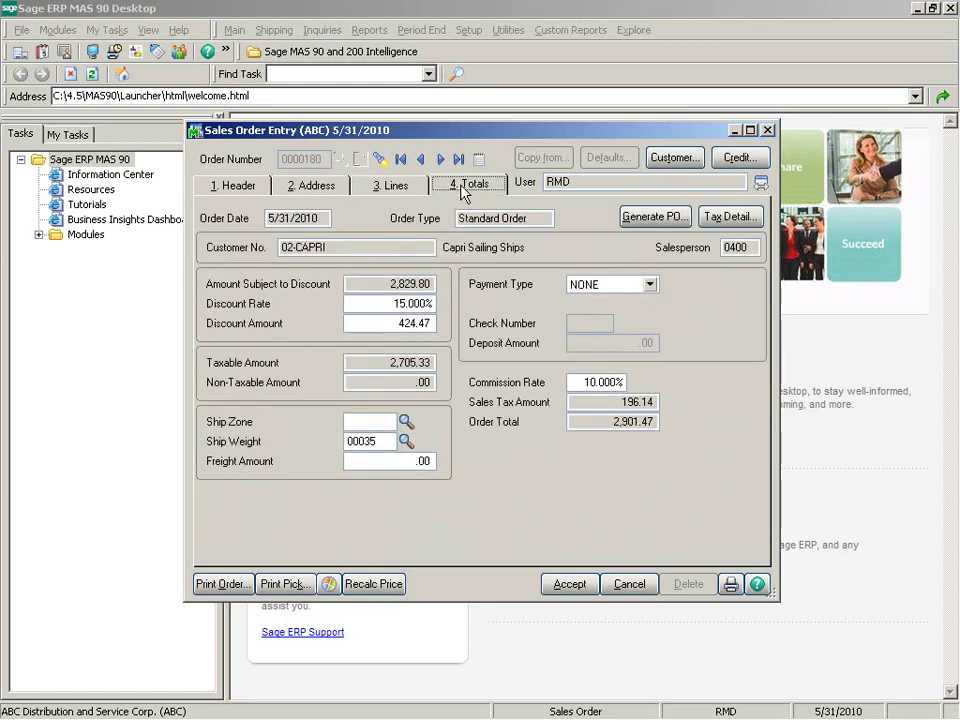
pyautogui.click(684, 220)
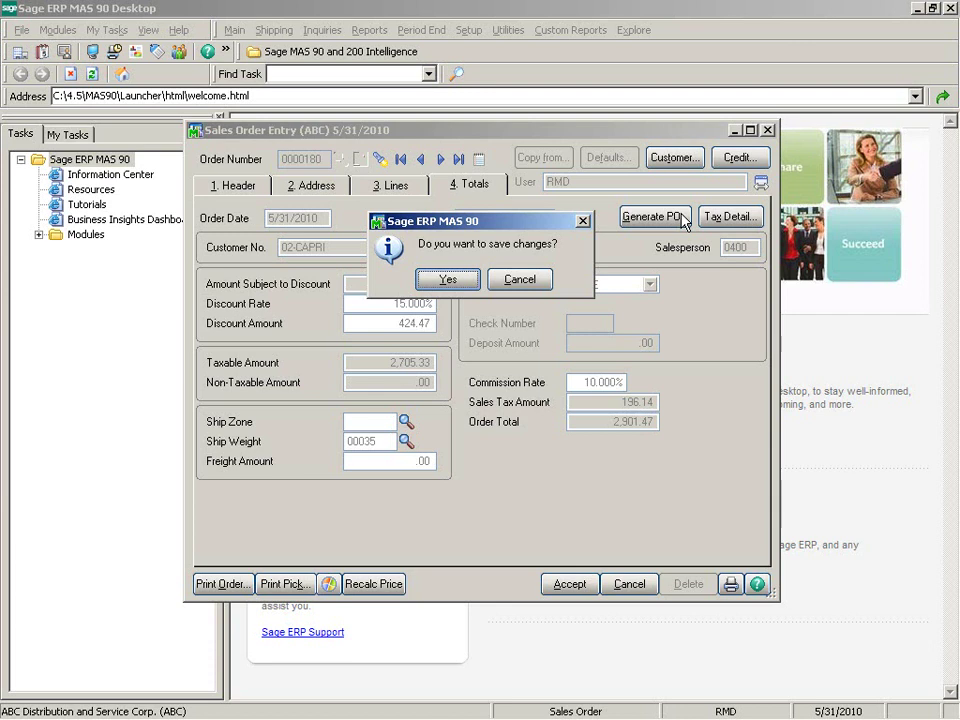
pyautogui.click(447, 279)
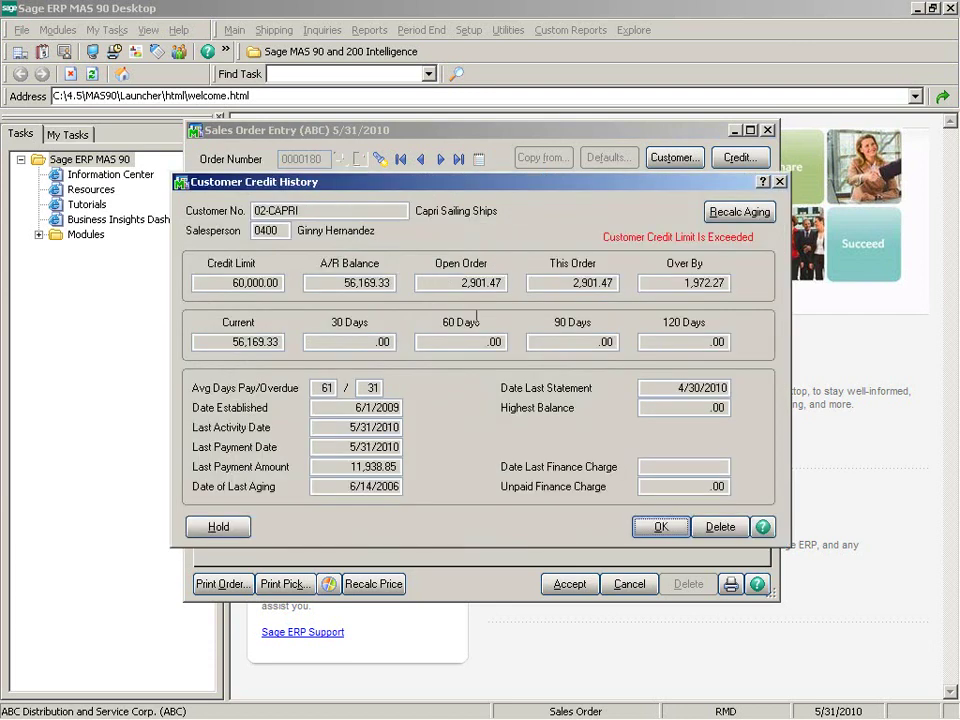
pyautogui.click(663, 527)
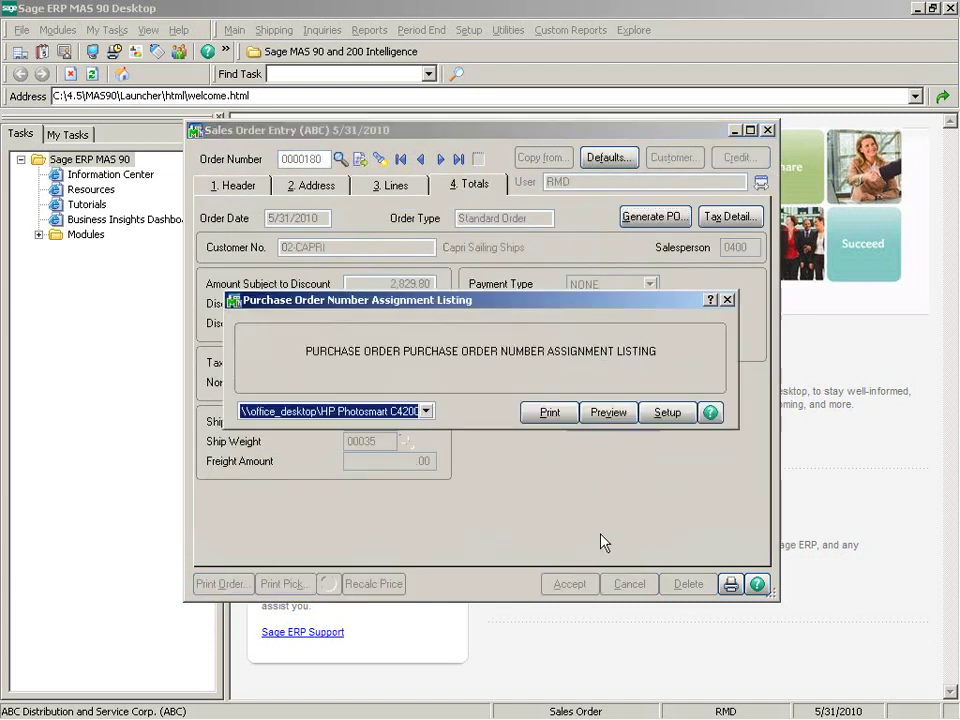
pyautogui.click(632, 414)
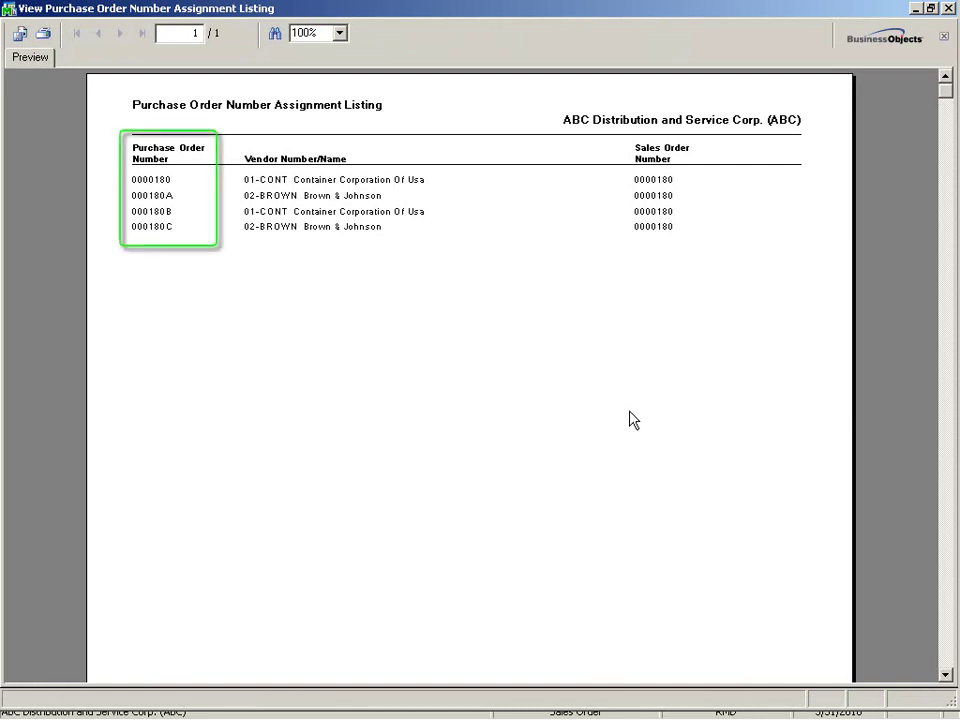
pyautogui.click(949, 9)
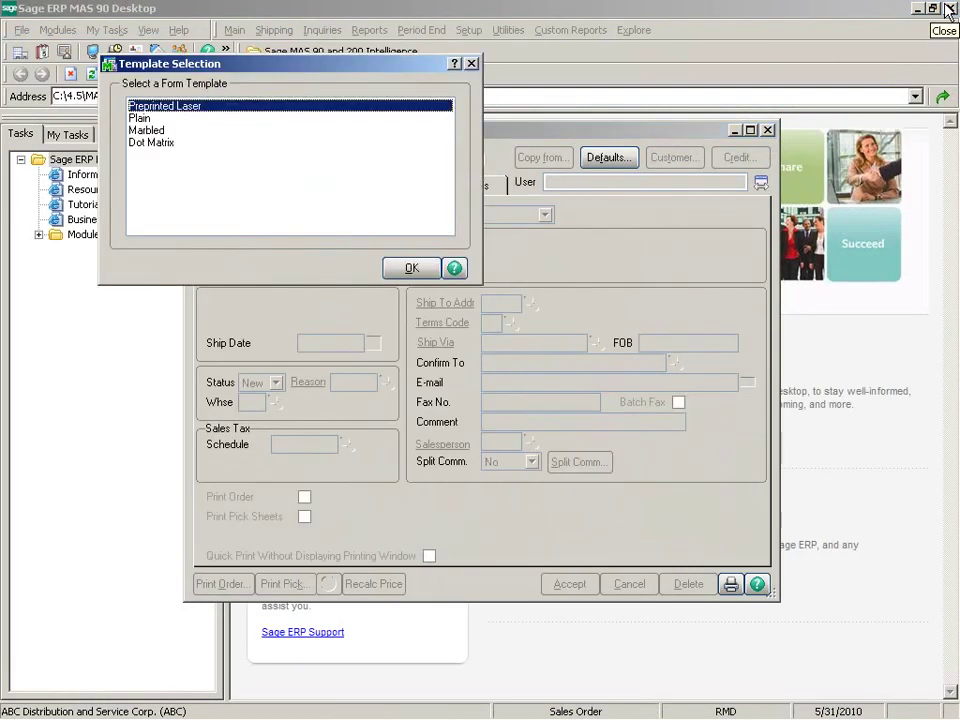
# Choose the Plain form template for purchase order printing and preview the first three purchase orders
pyautogui.click(140, 118)
pyautogui.click(398, 270)
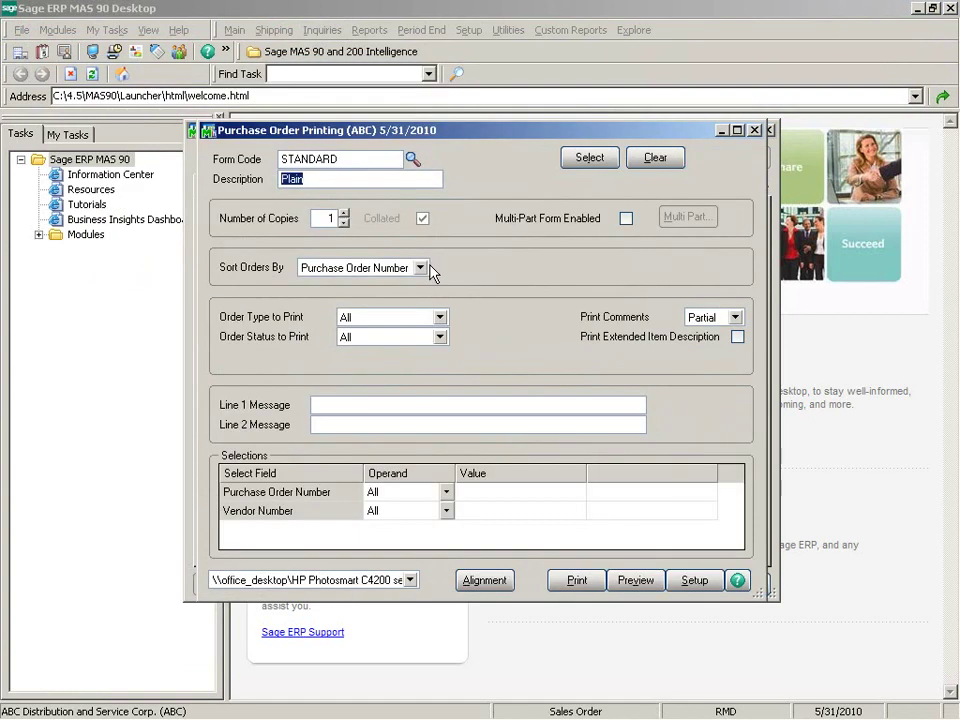
pyautogui.click(631, 588)
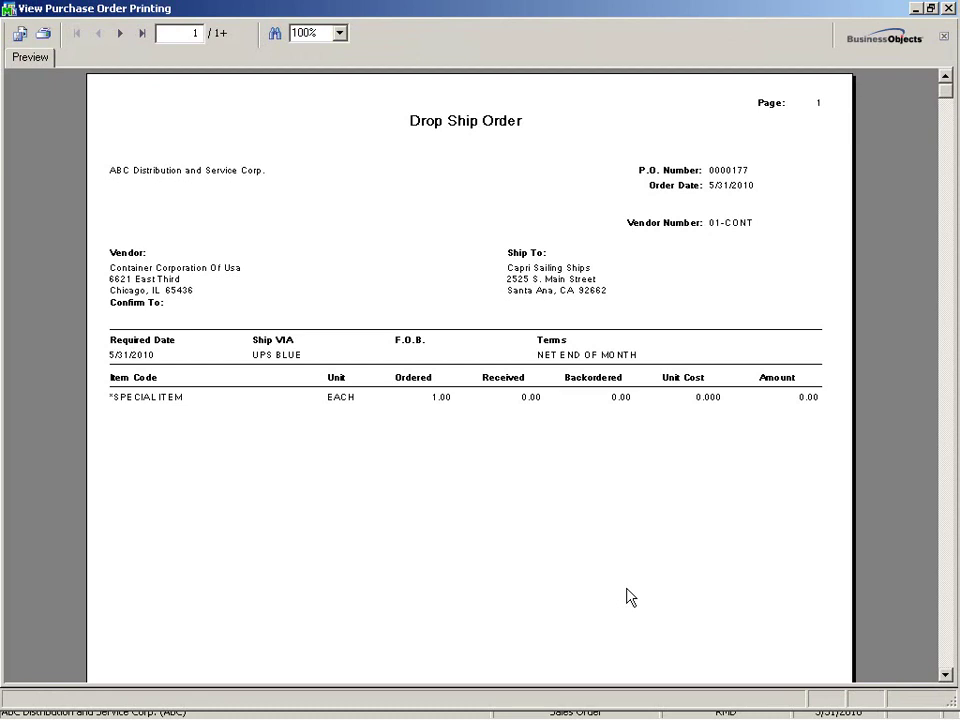
pyautogui.click(121, 35)
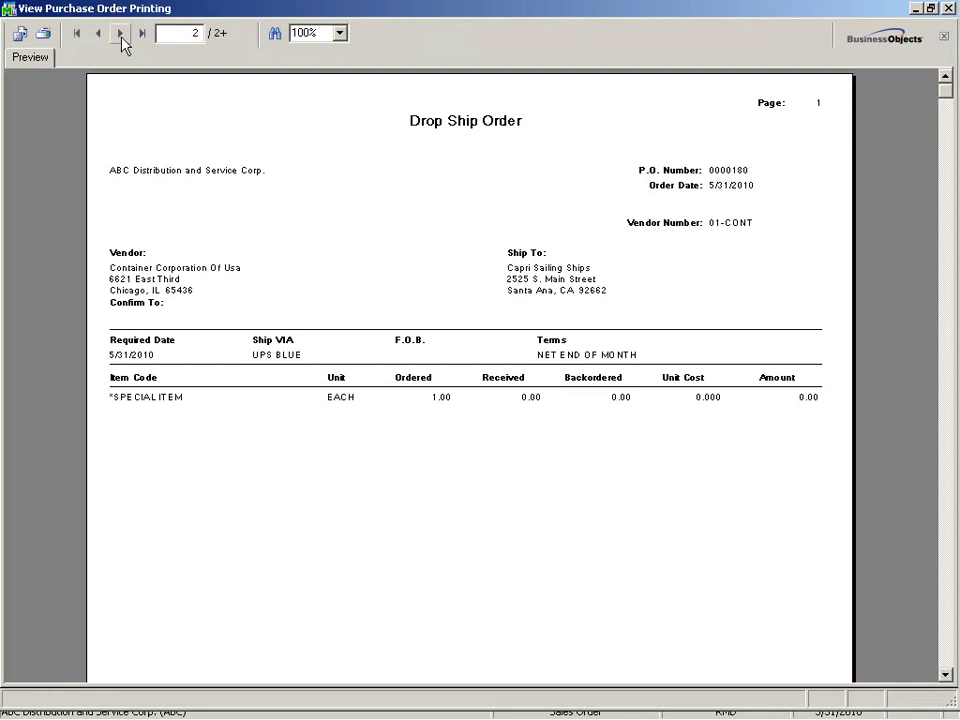
pyautogui.click(121, 35)
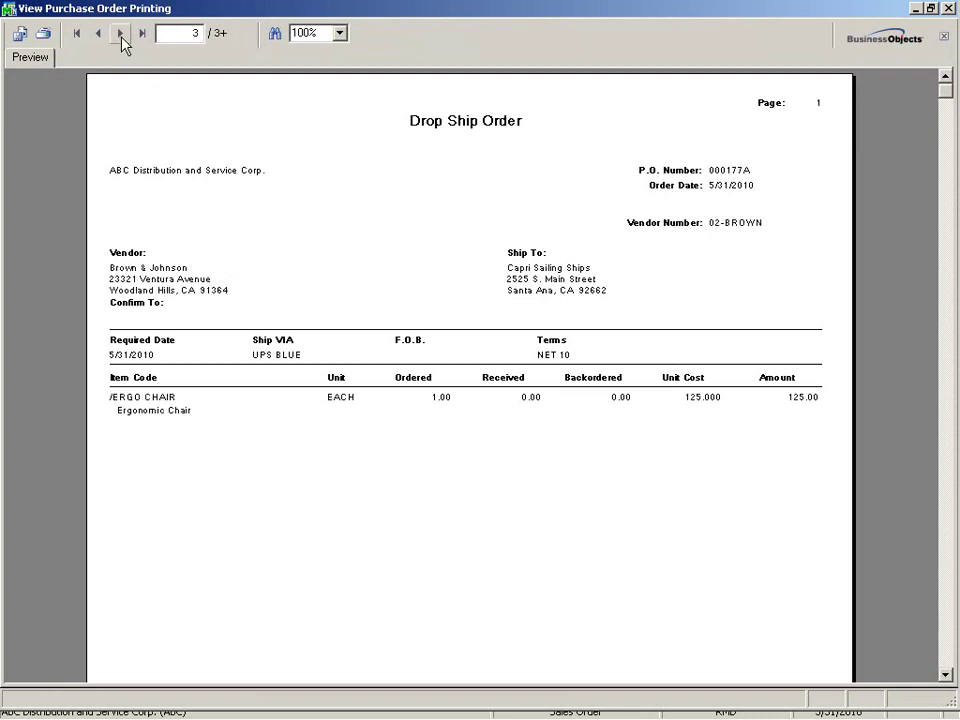